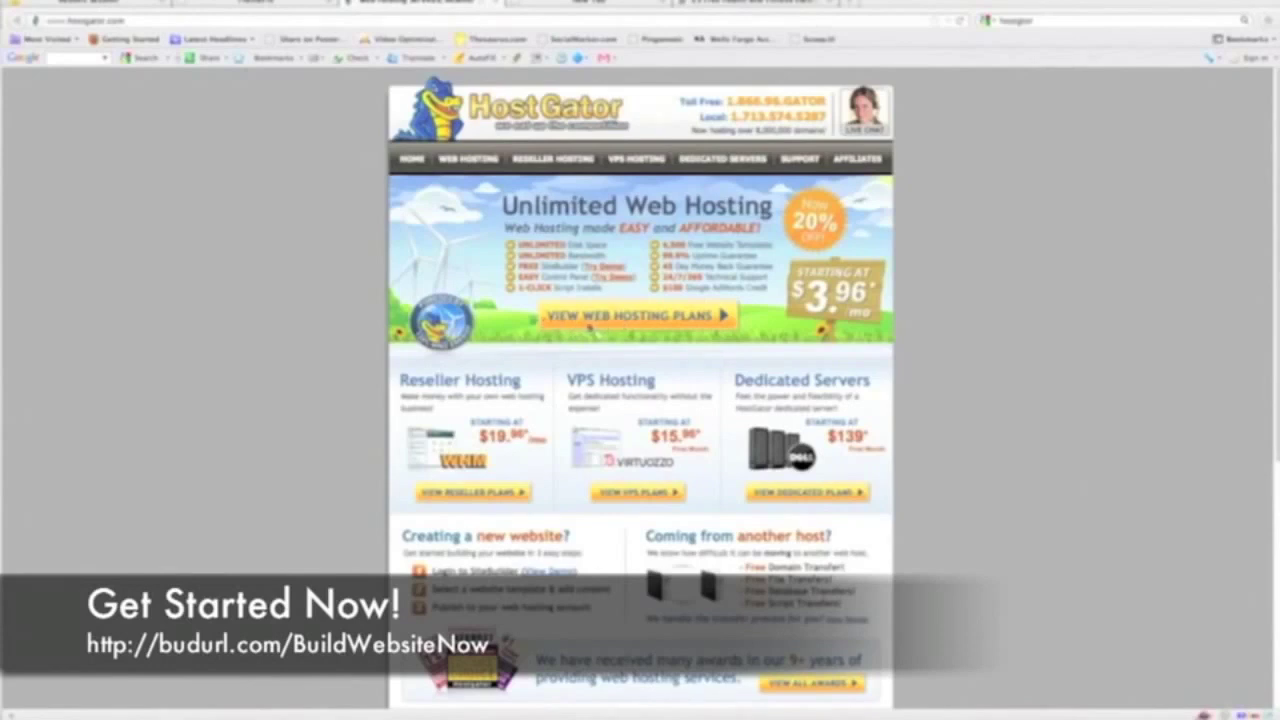
Open HostGator's web hosting plans page listing the Hatchling, Baby and Business plans
left_click(685, 318)
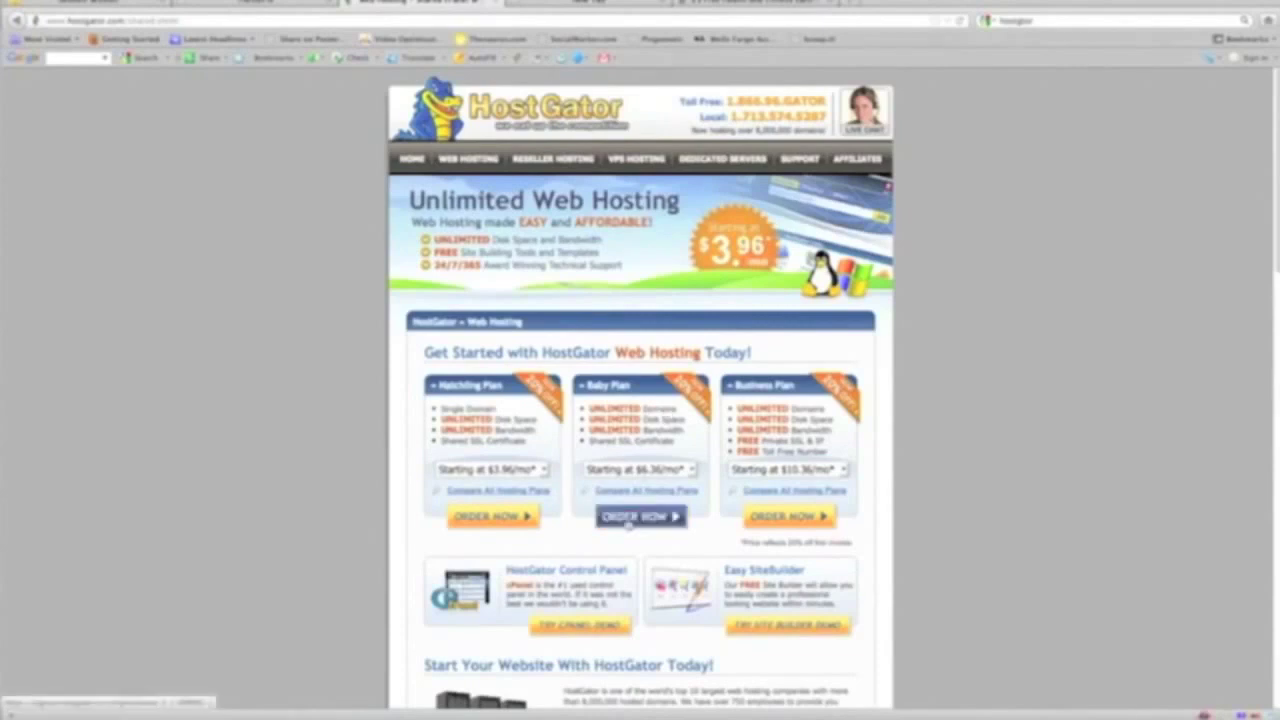
Order the Baby plan with a new fitnesschoices domain and extension, continuing to Step 2 billing
left_click(628, 520)
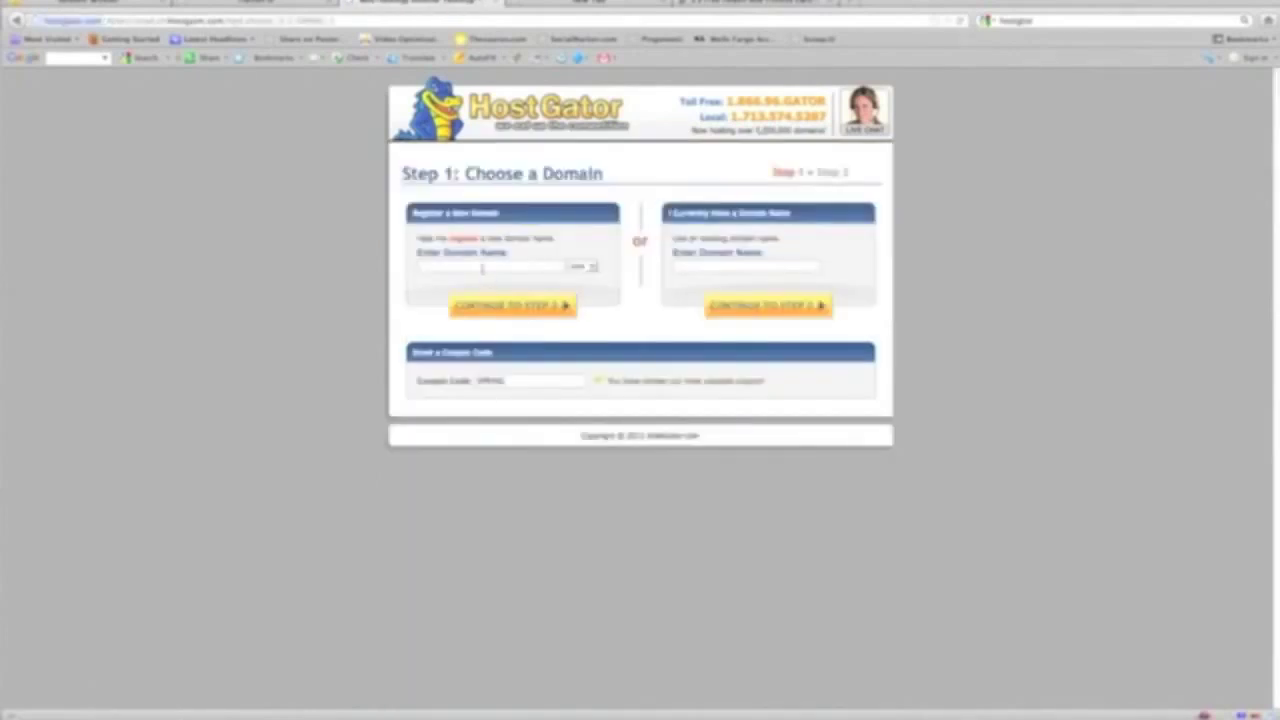
left_click(482, 267)
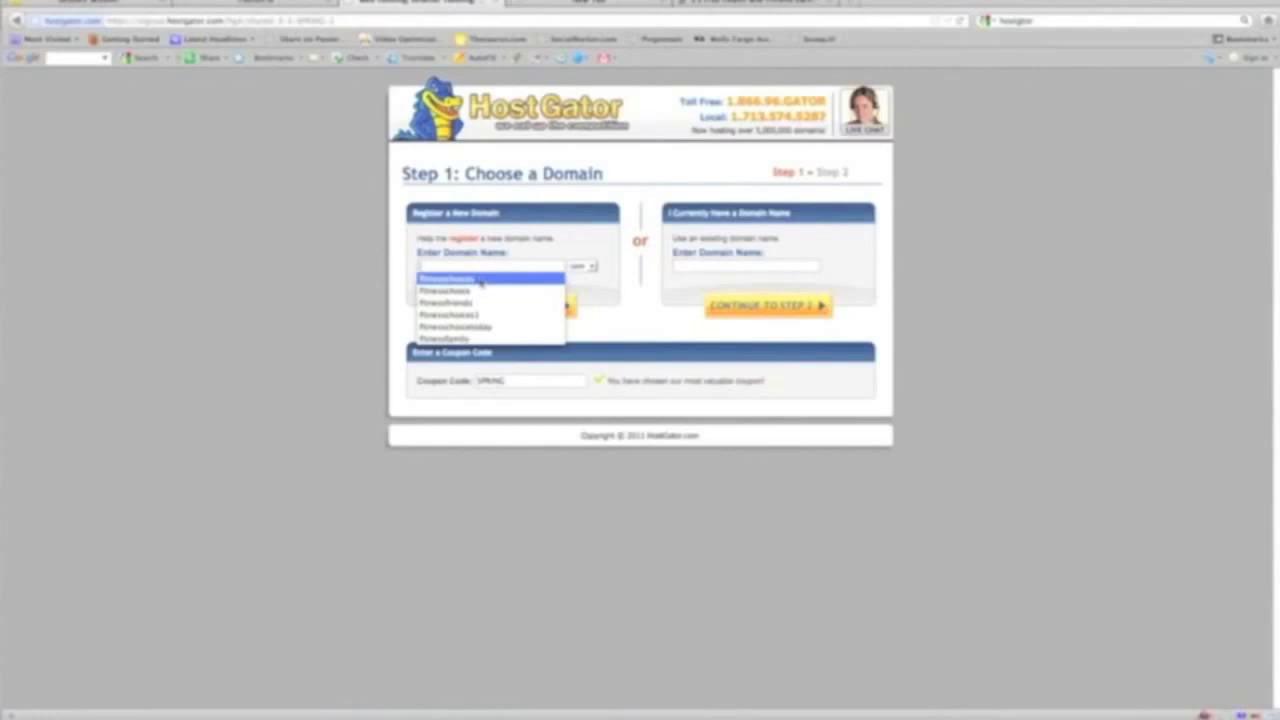
left_click(481, 280)
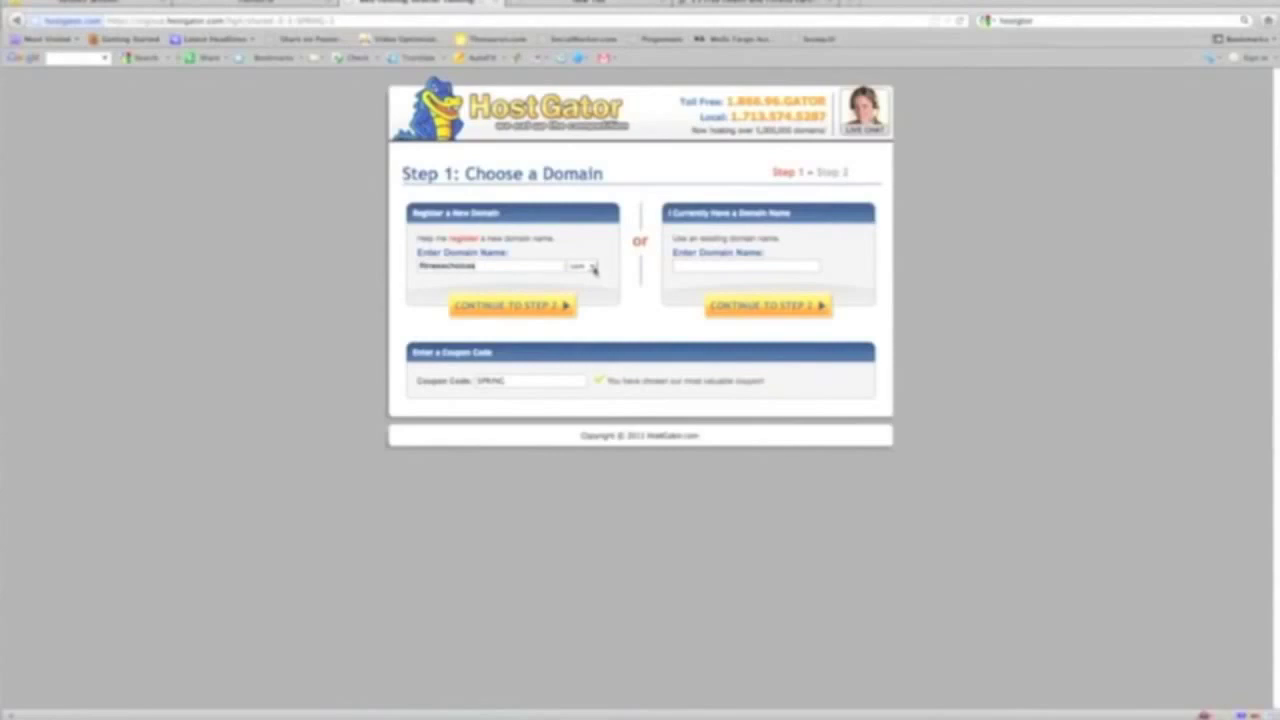
left_click(593, 268)
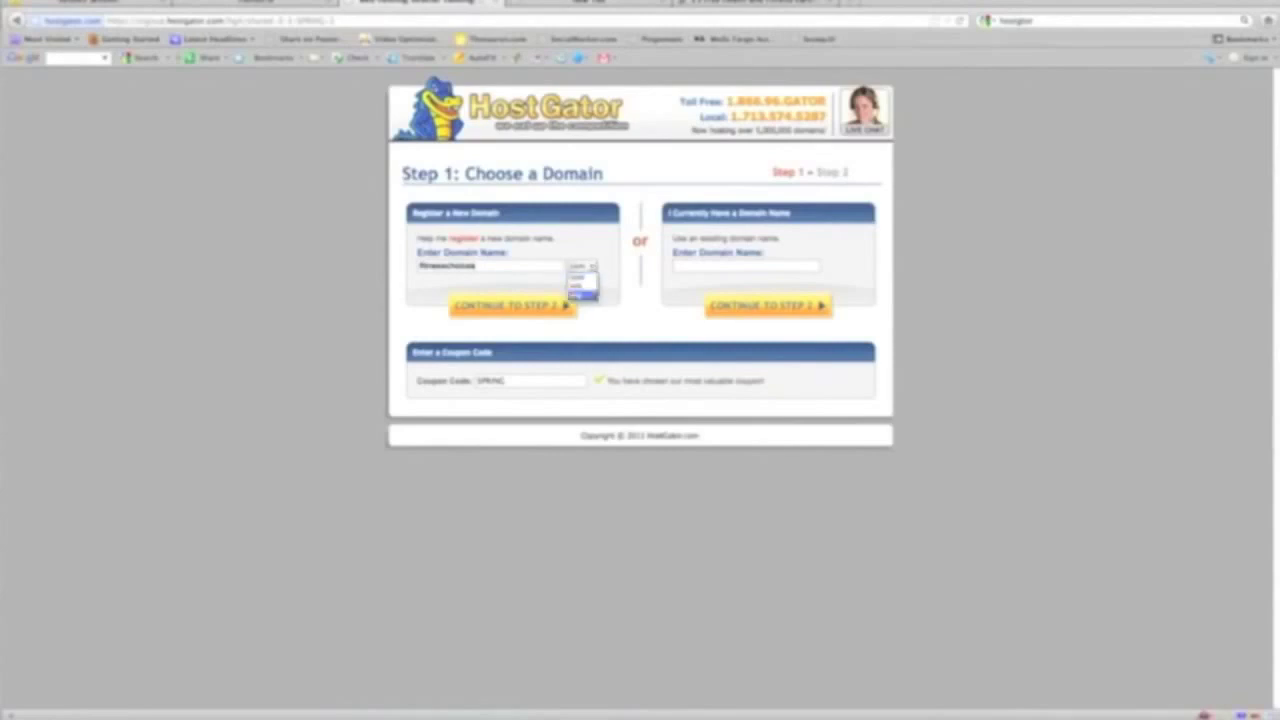
left_click(578, 285)
left_click(541, 309)
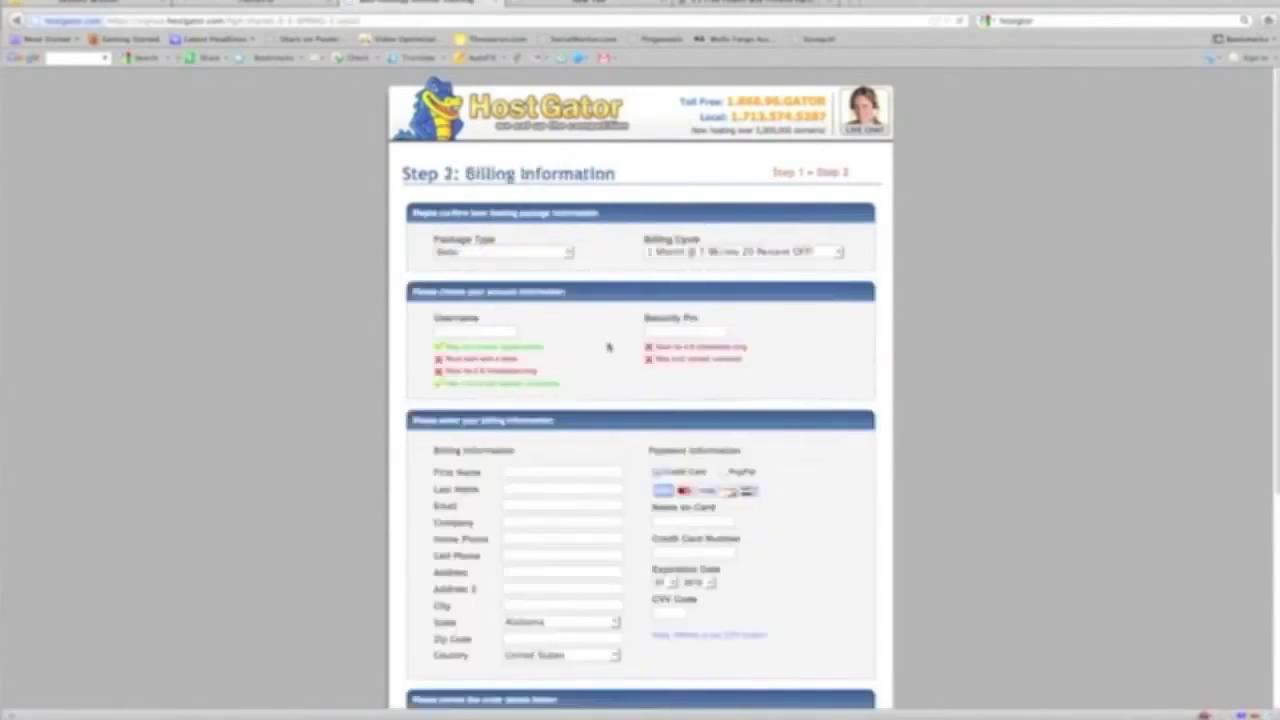
scroll(608, 341, "down", 3)
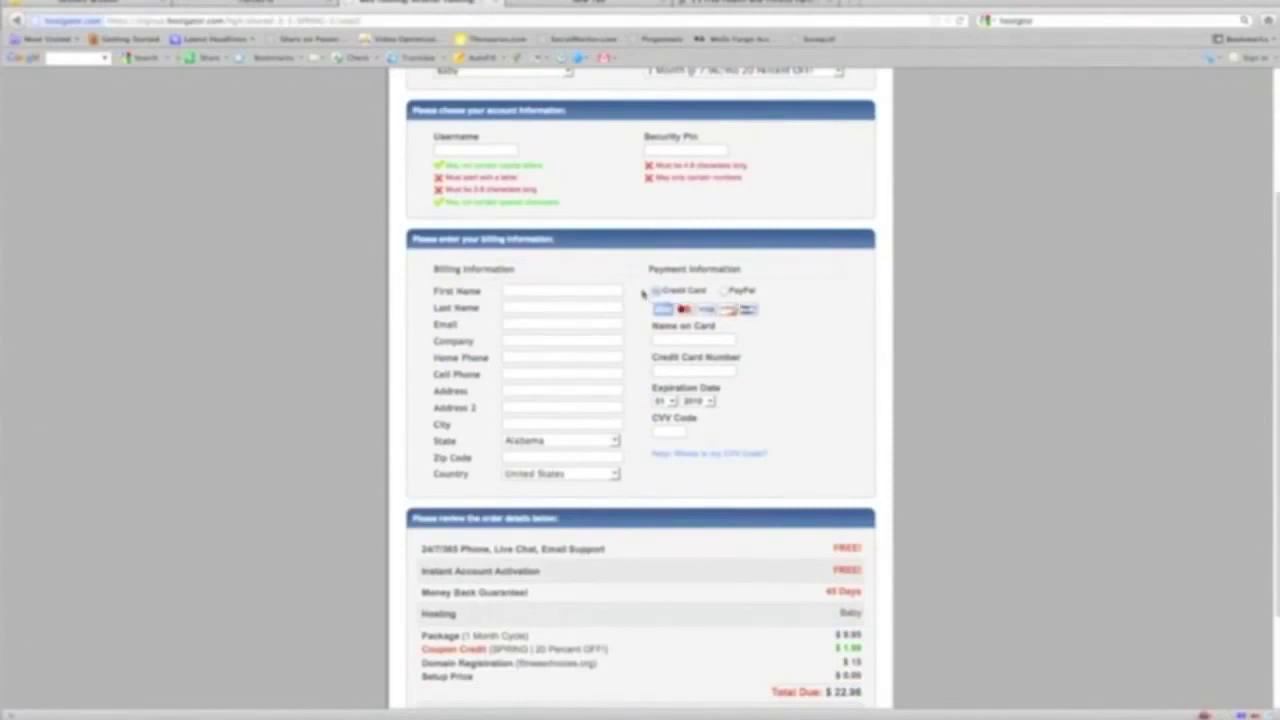
scroll(574, 323, "up", 4)
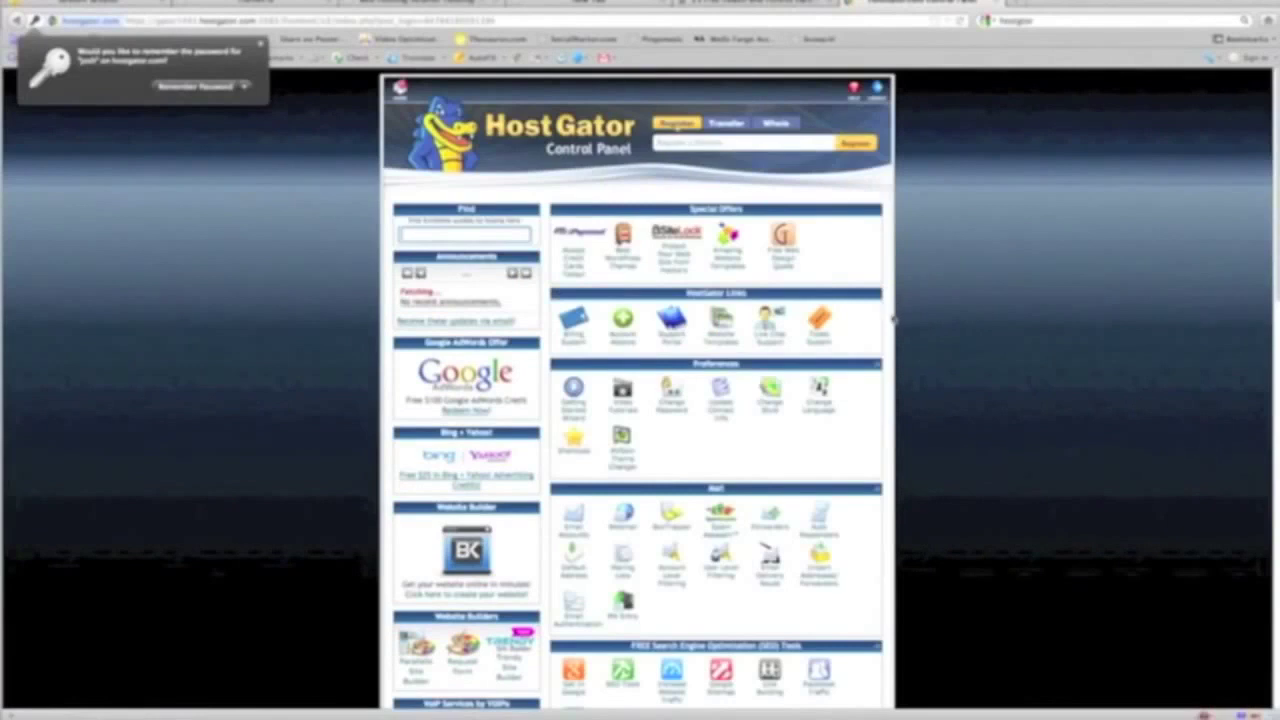
Scroll through cPanel to the Software/Services section holding Fantastico De Luxe
scroll(999, 275, "down", 3)
scroll(988, 274, "up", 3)
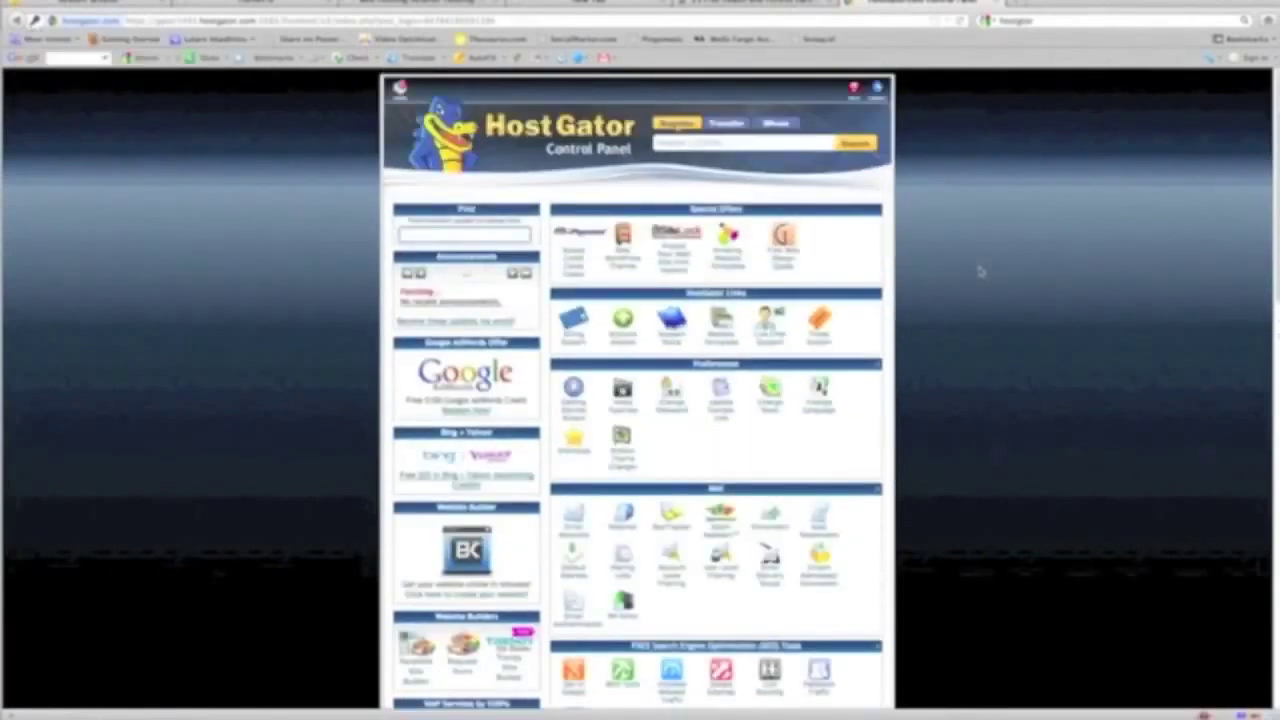
scroll(981, 272, "down", 10)
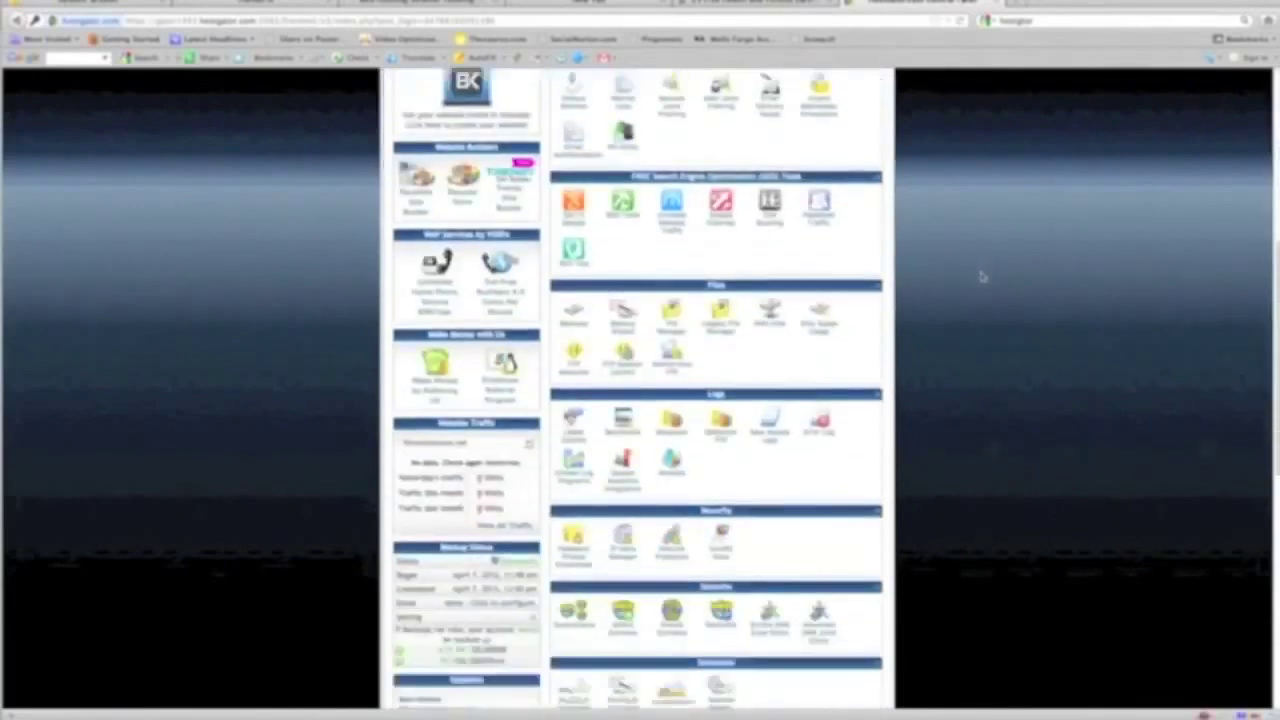
scroll(981, 276, "down", 5)
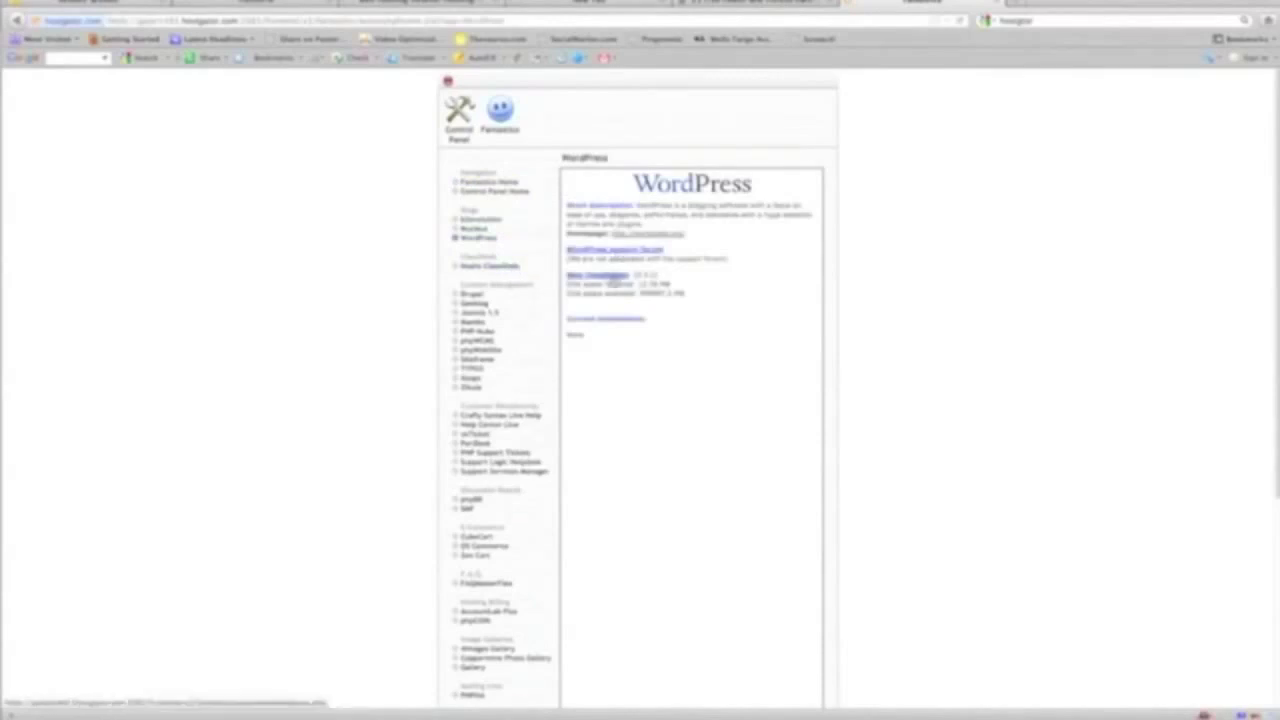
Install WordPress through Fantastico with the username 'admin' and the saved password
left_click(603, 277)
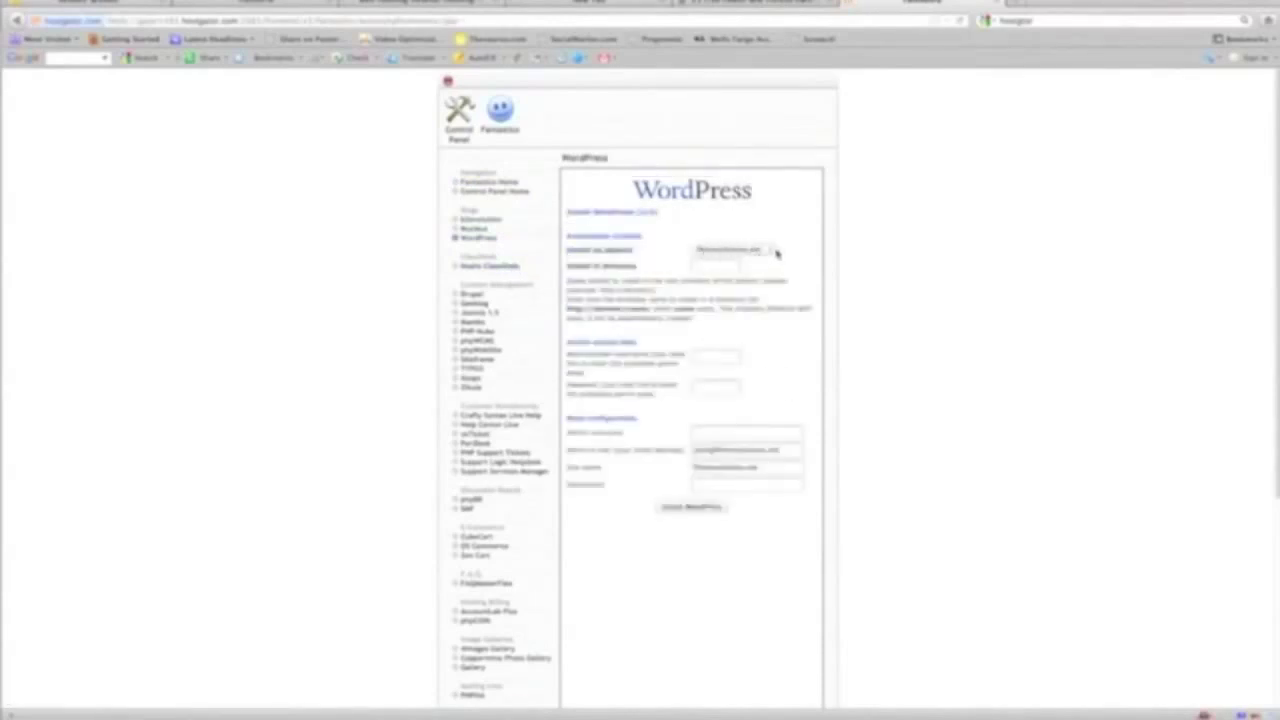
left_click(716, 353)
type("ad")
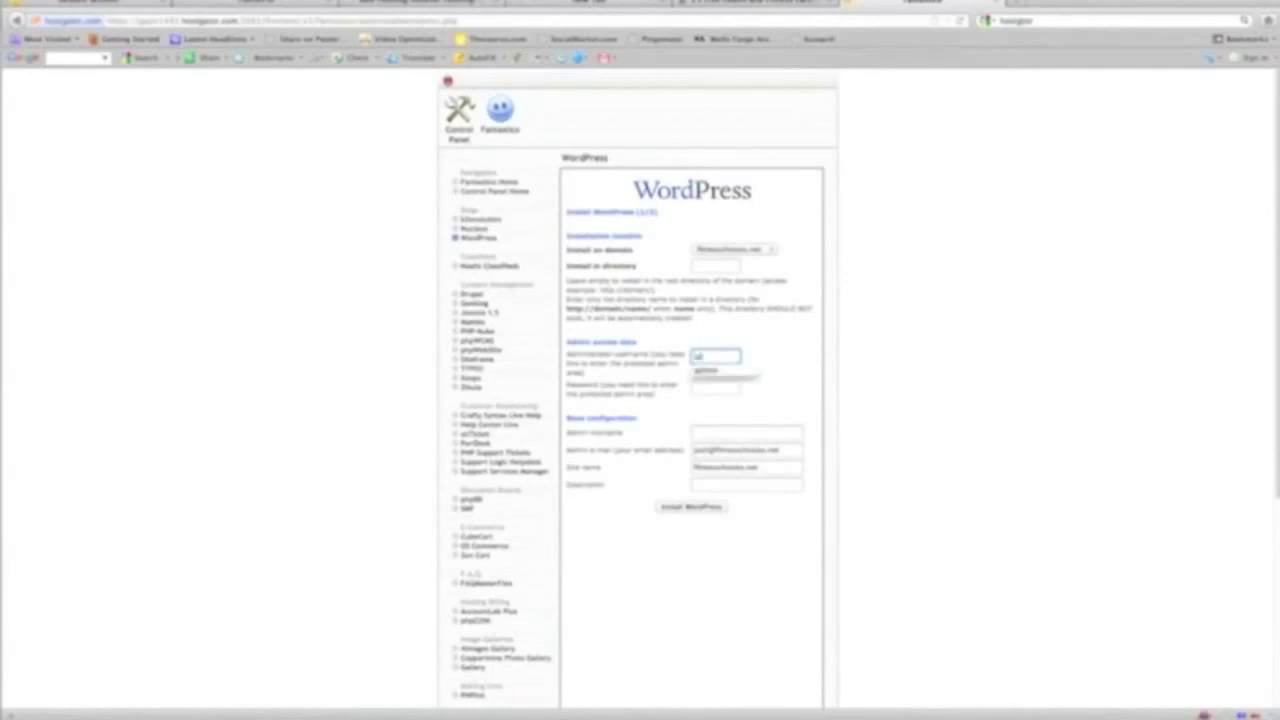
type("min")
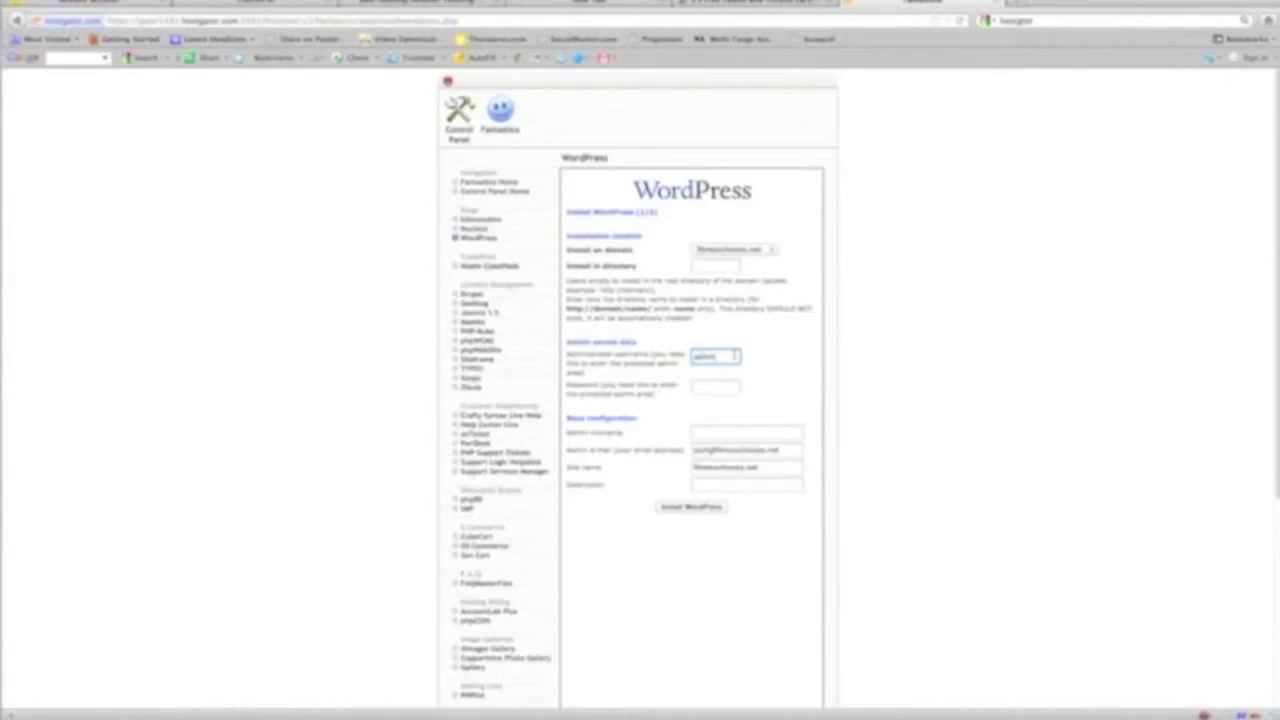
key("Tab")
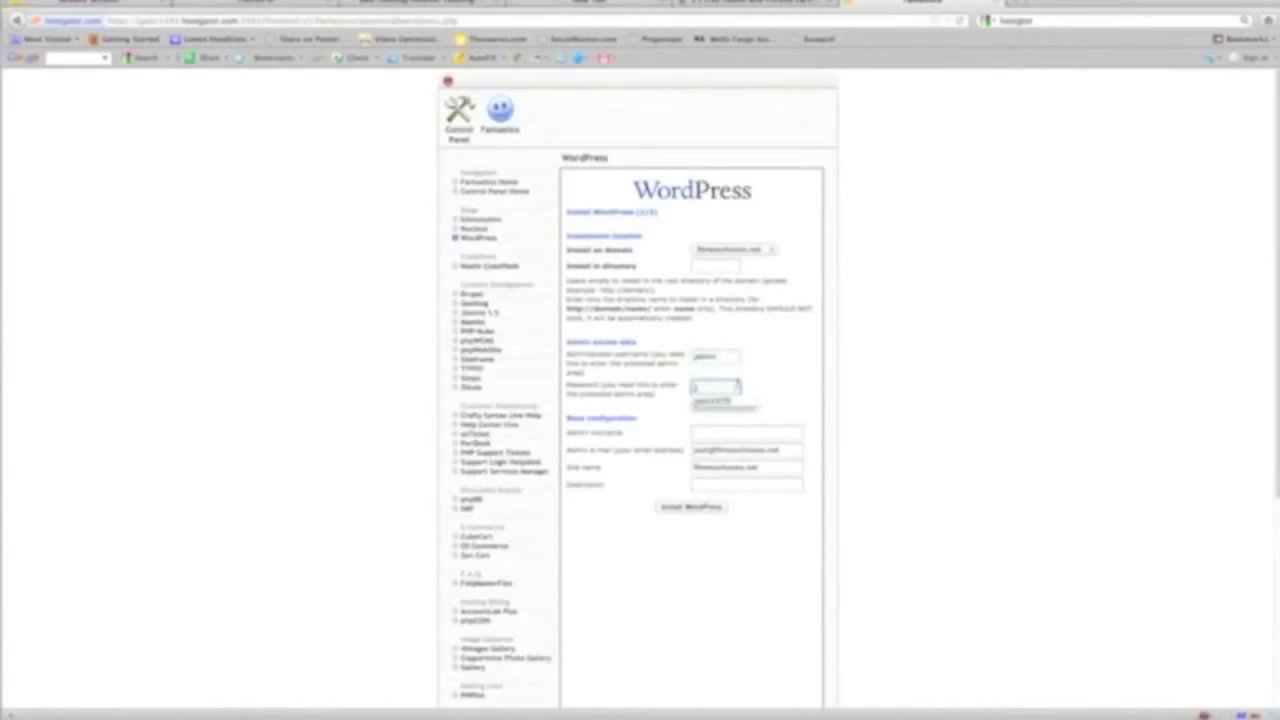
left_click(724, 401)
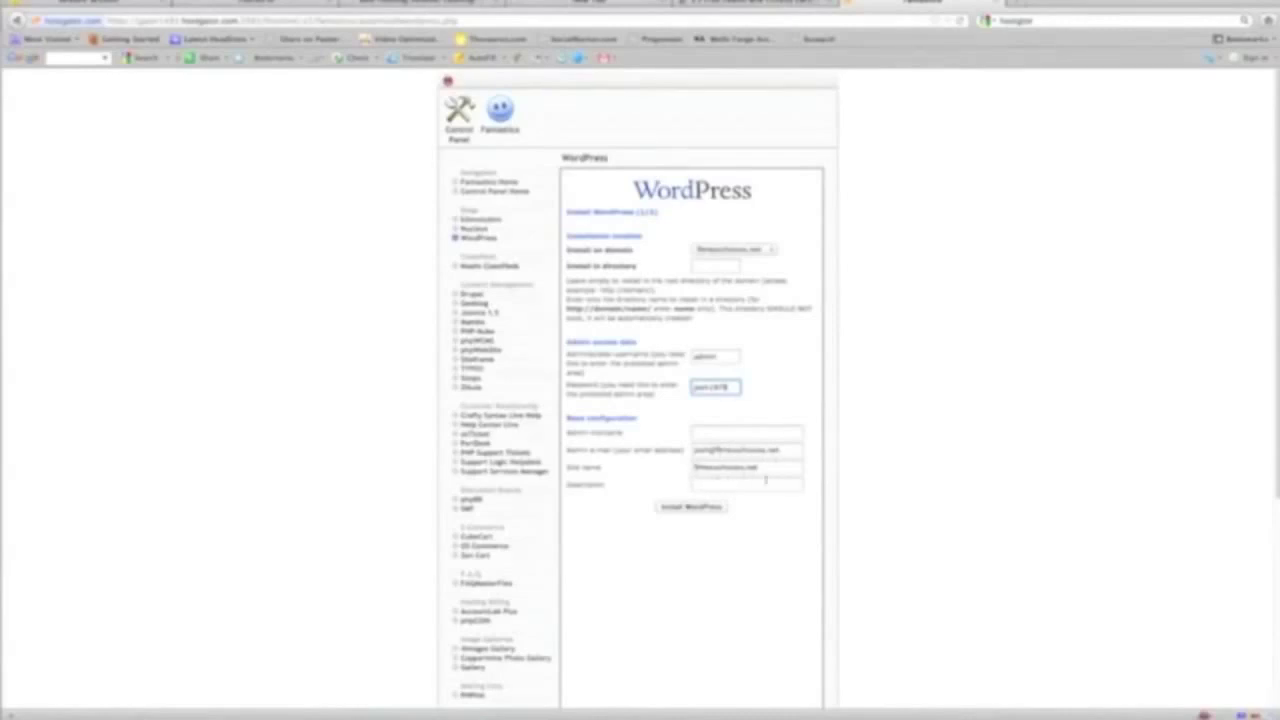
left_click(690, 514)
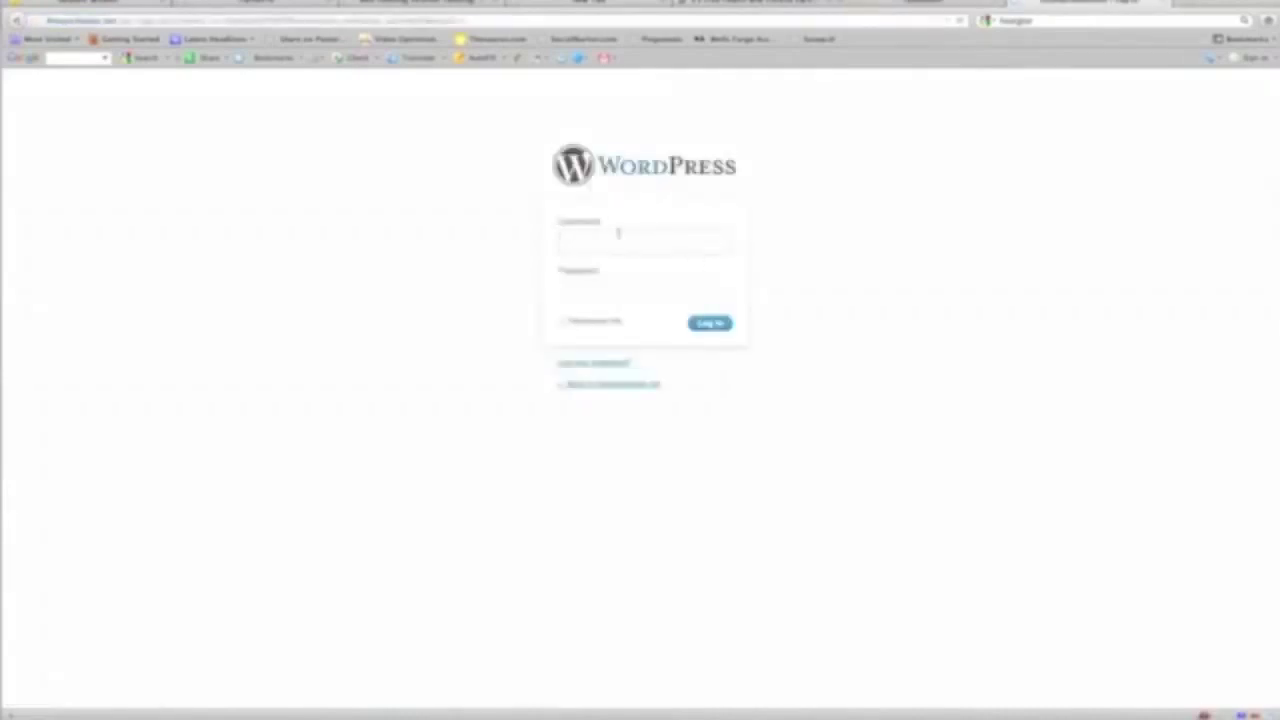
Log in to WordPress as 'admin' with the account password
type("admin")
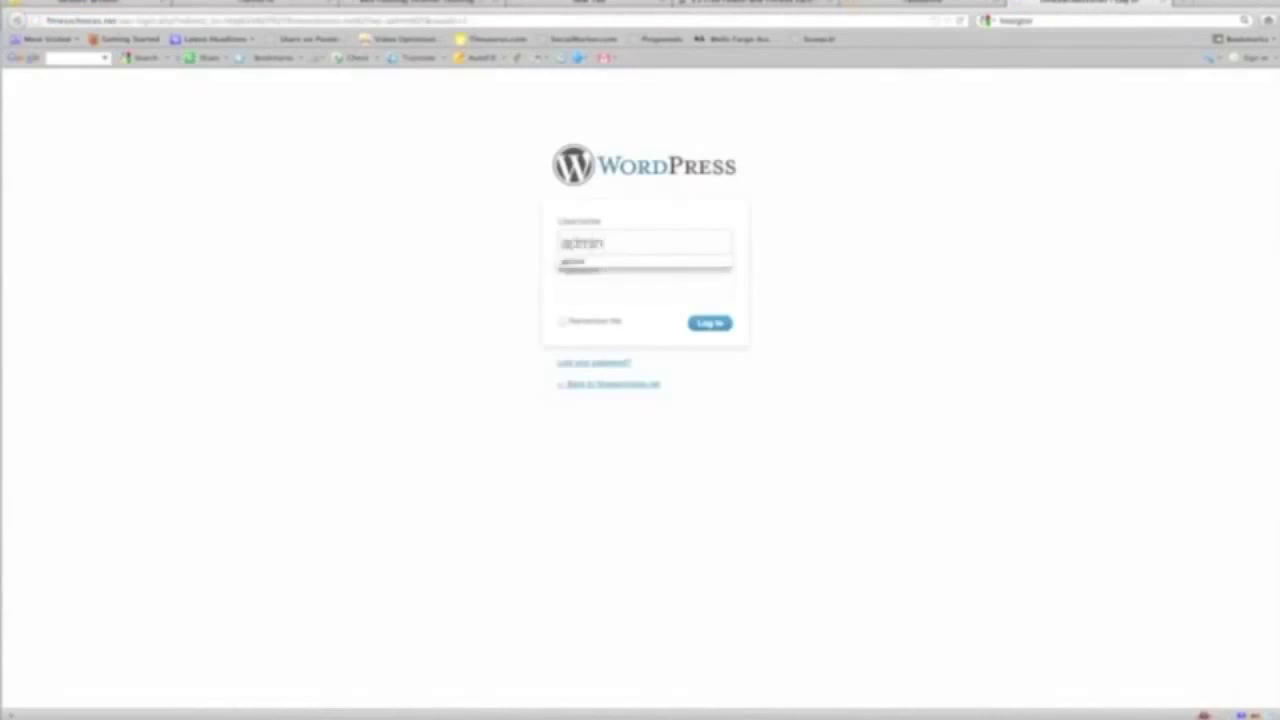
left_click(562, 290)
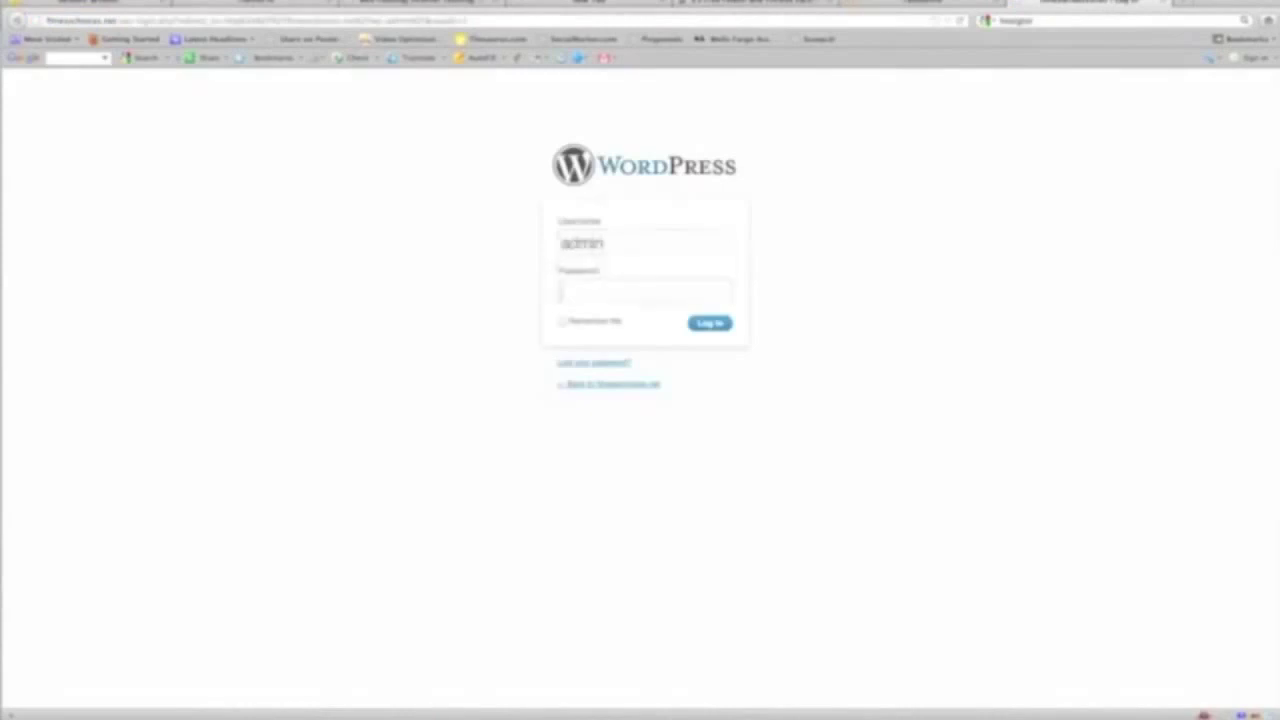
type("********")
left_click(700, 318)
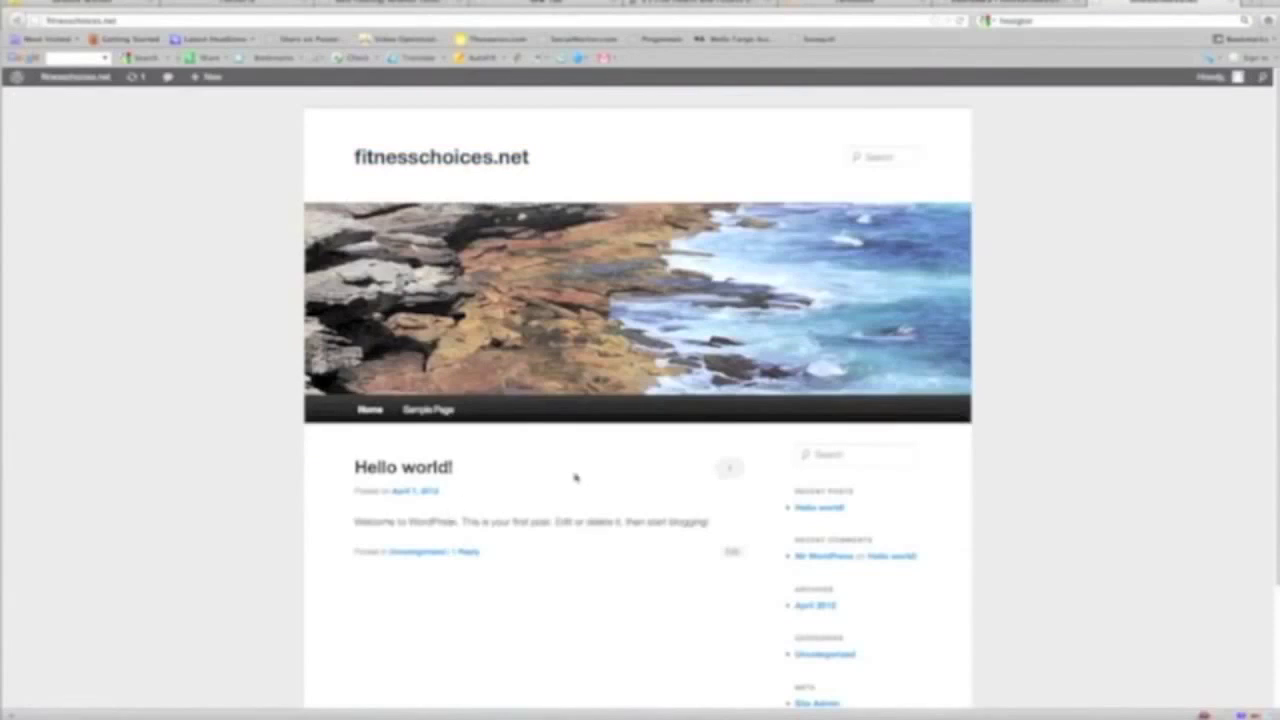
Go to the fitnesschoices.net admin dashboard and bring up the Pages menu
scroll(766, 497, "down", 3)
scroll(777, 500, "up", 3)
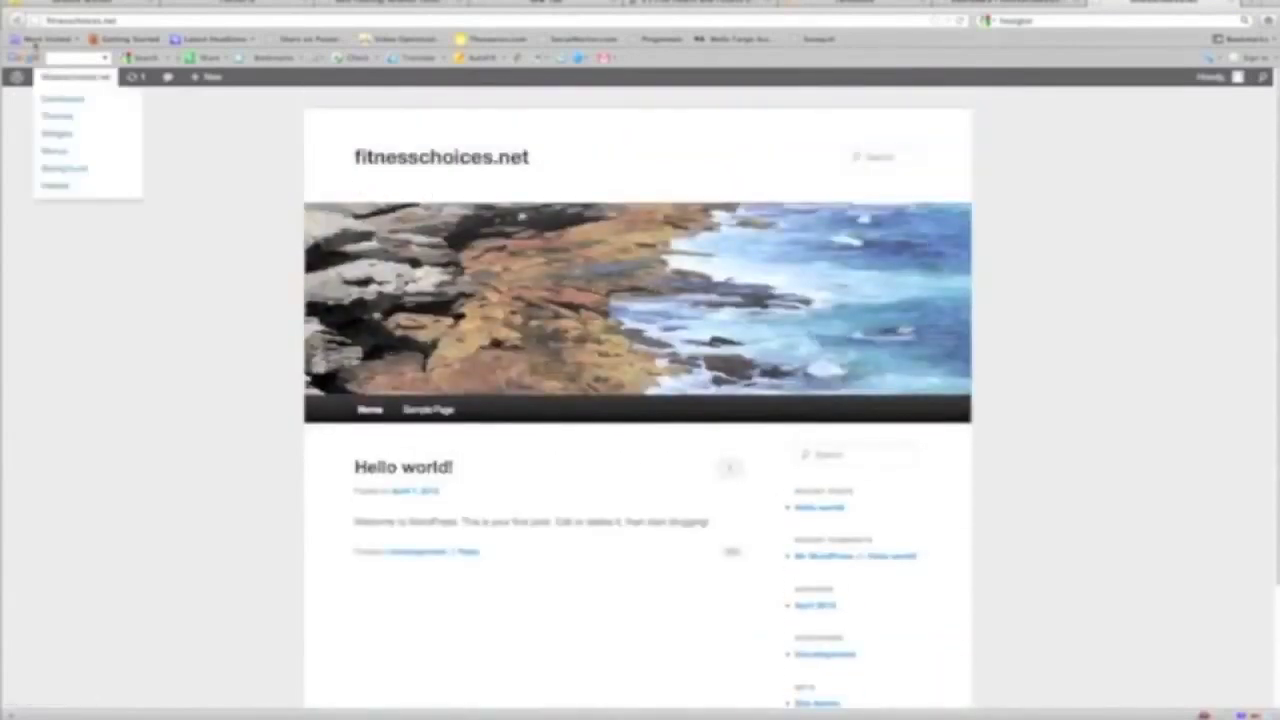
left_click(62, 99)
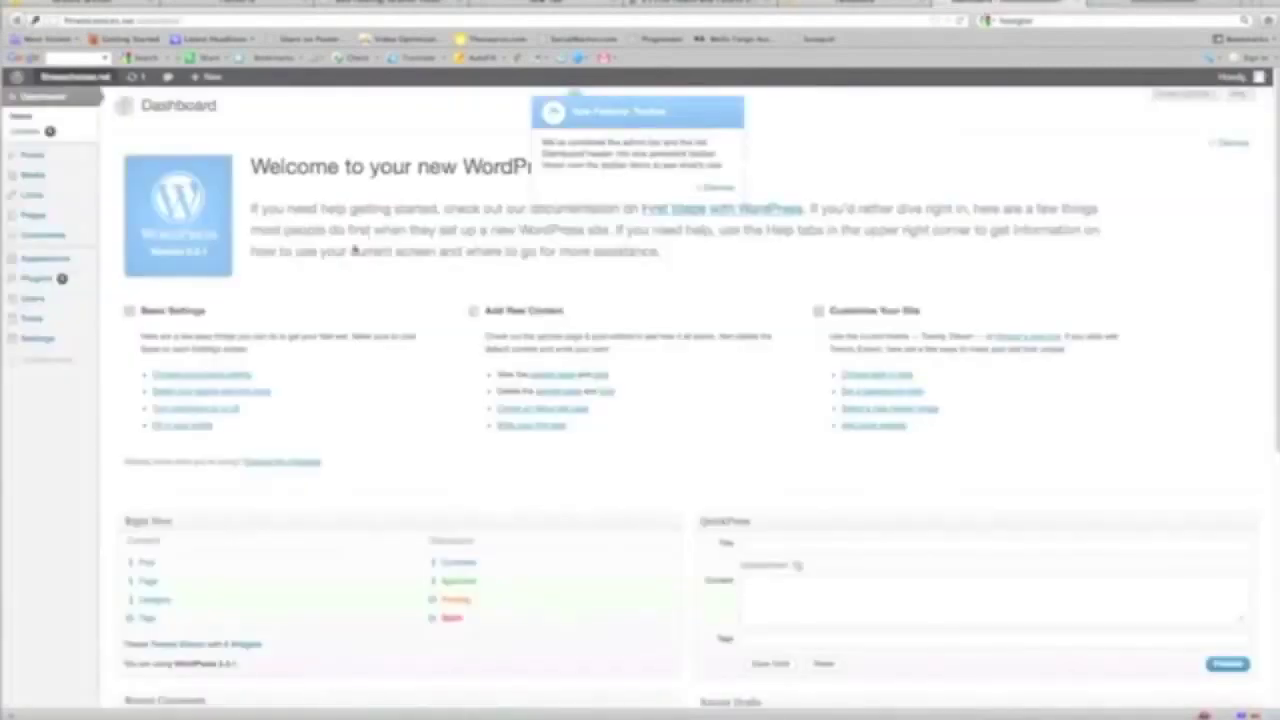
scroll(258, 284, "down", 3)
scroll(258, 284, "up", 3)
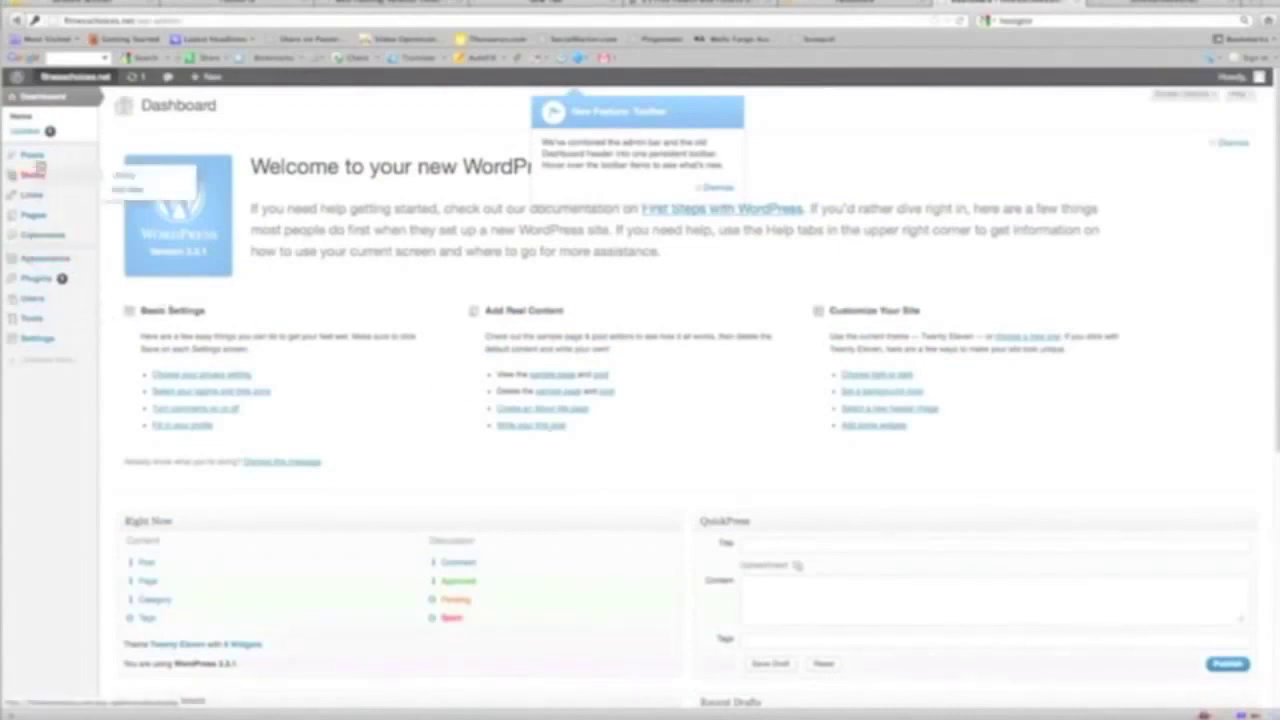
mouse_move(44, 216)
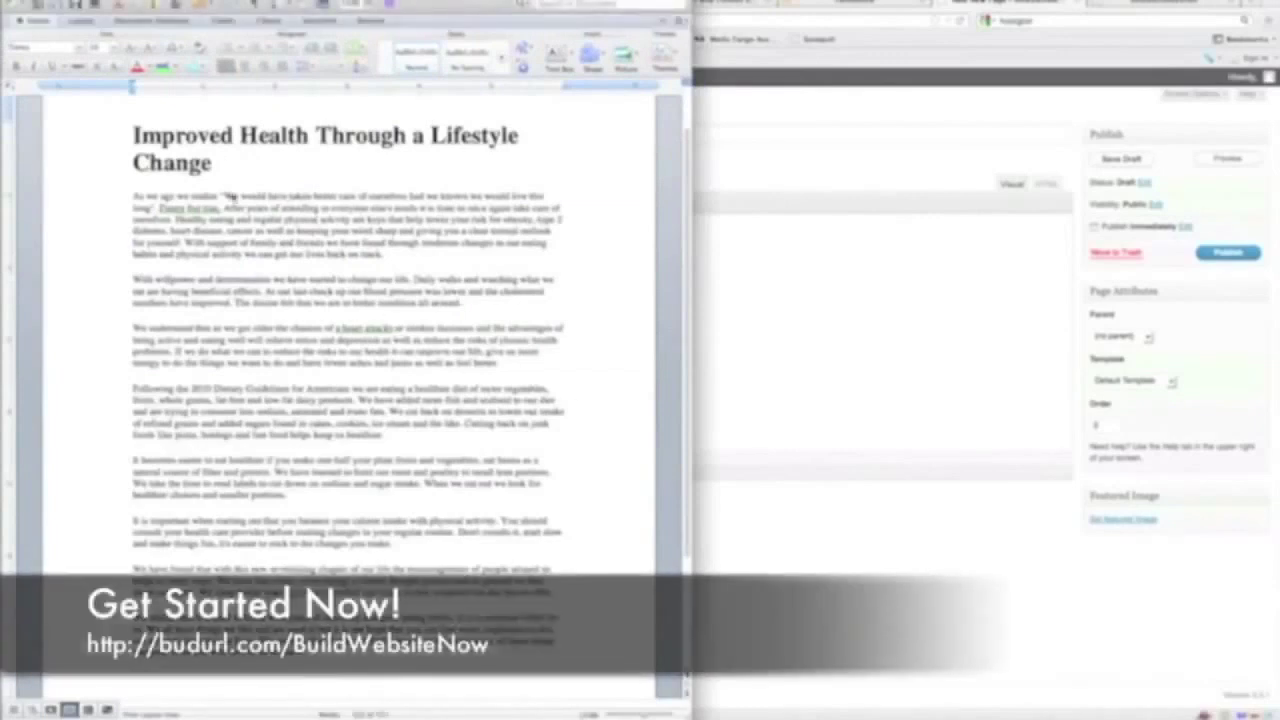
Copy the body paragraphs of 'Improved Health Through a Lifestyle Change' from Word
left_click(228, 197)
left_click(232, 170)
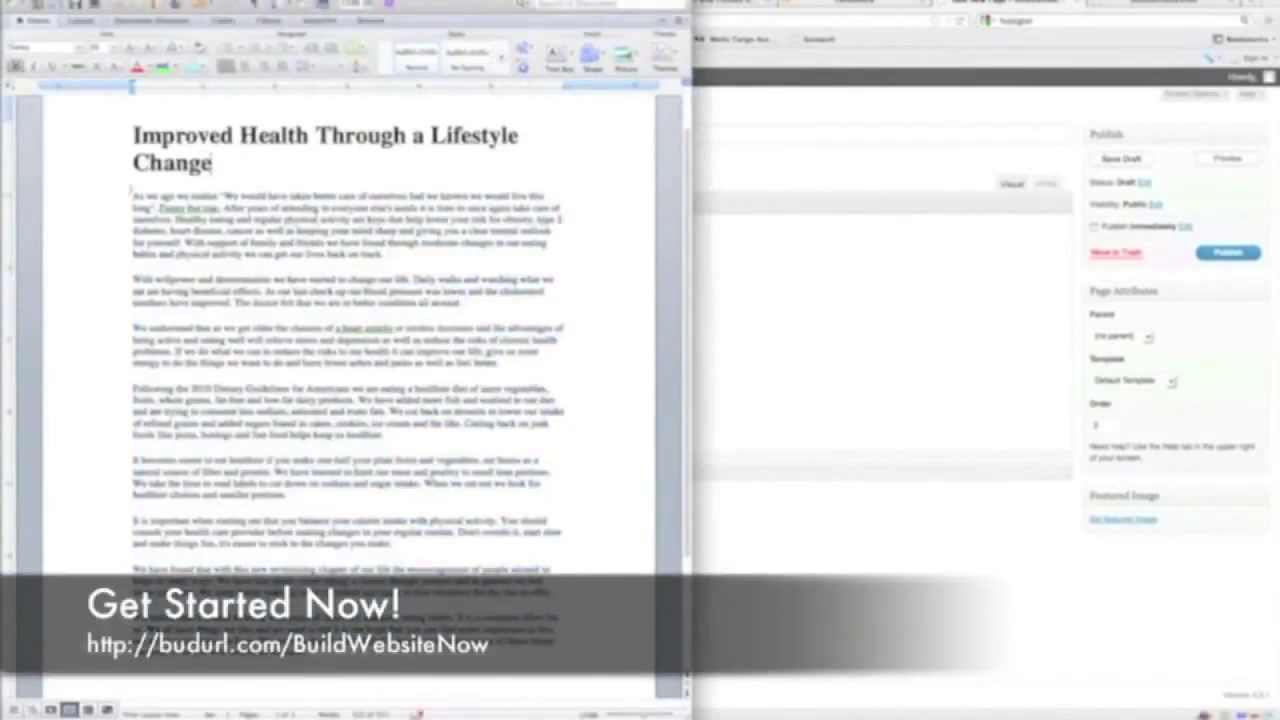
left_click_drag(133, 194, 550, 636)
right_click(376, 381)
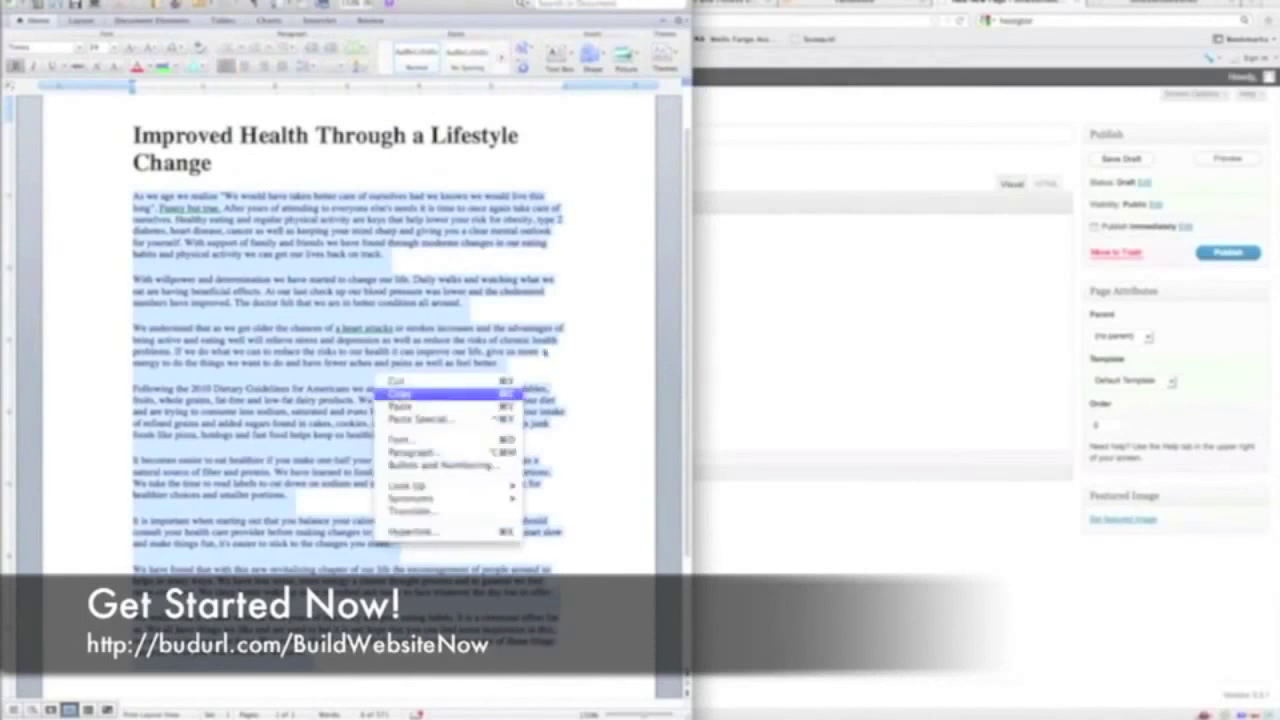
left_click(400, 397)
key("super+Tab")
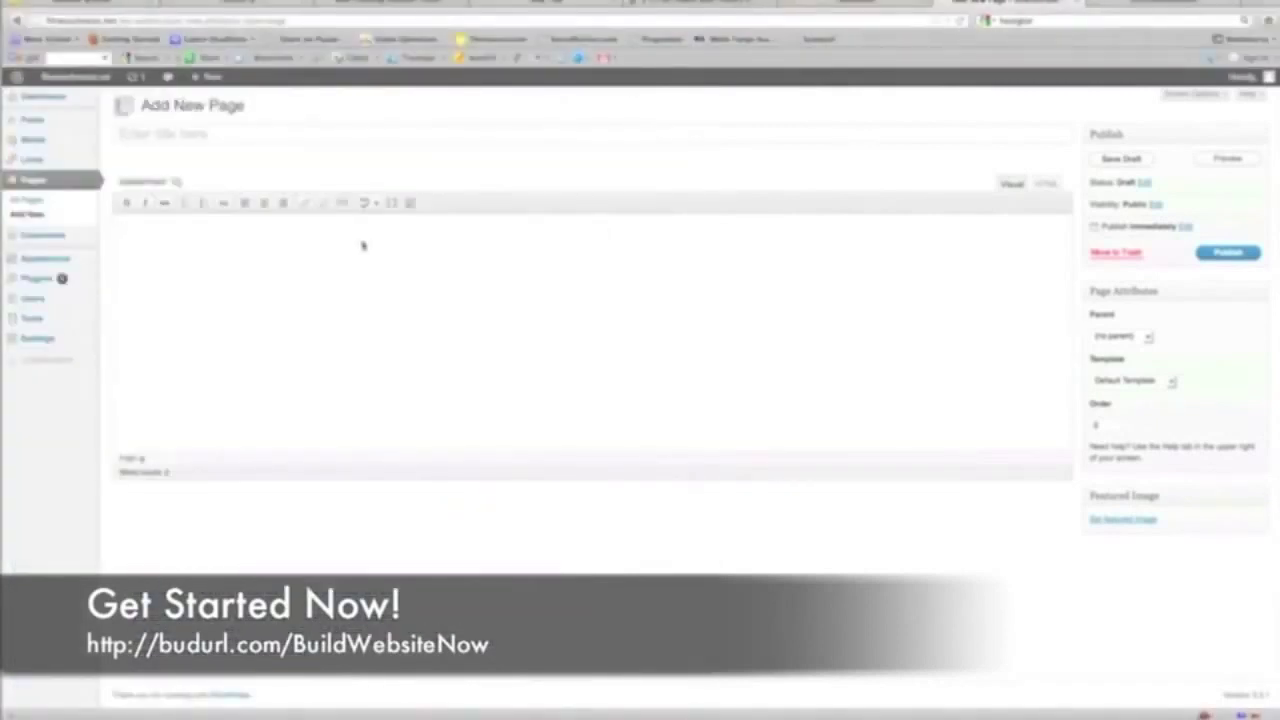
Paste the article body into the new page, add its title from Word, then view the site
key("super+v")
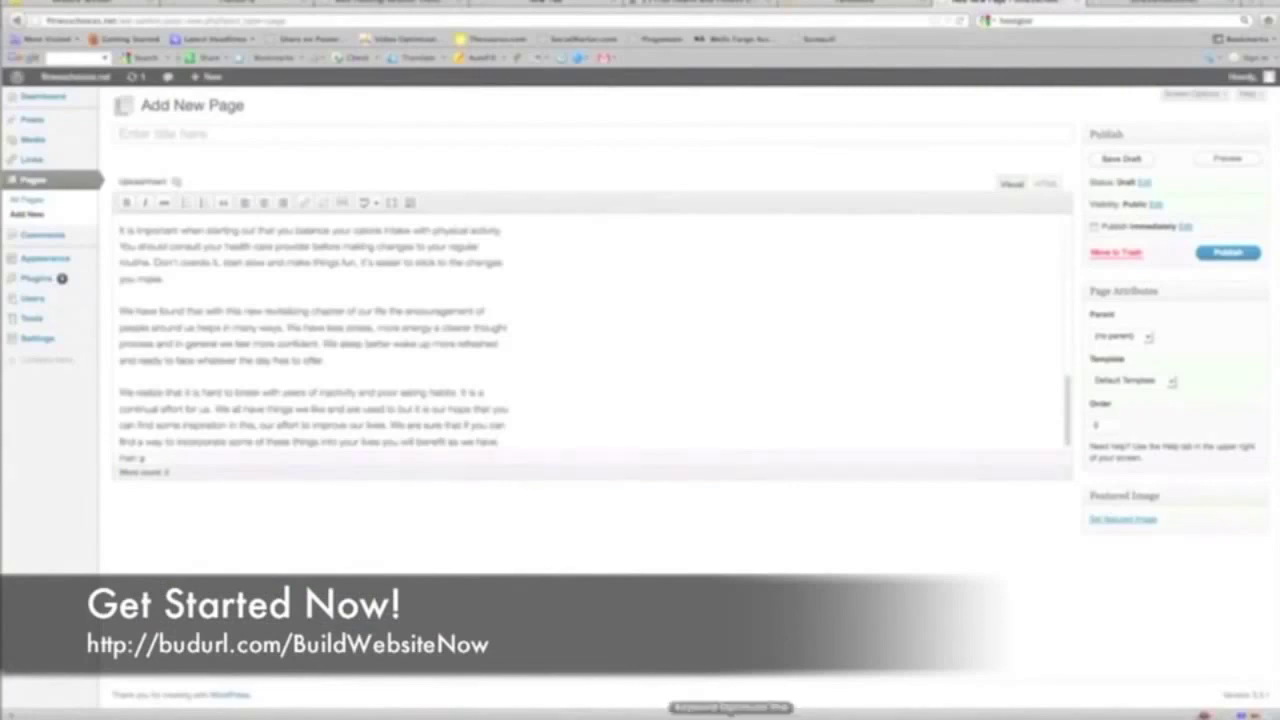
key("super+Tab")
left_click_drag(222, 165, 134, 133)
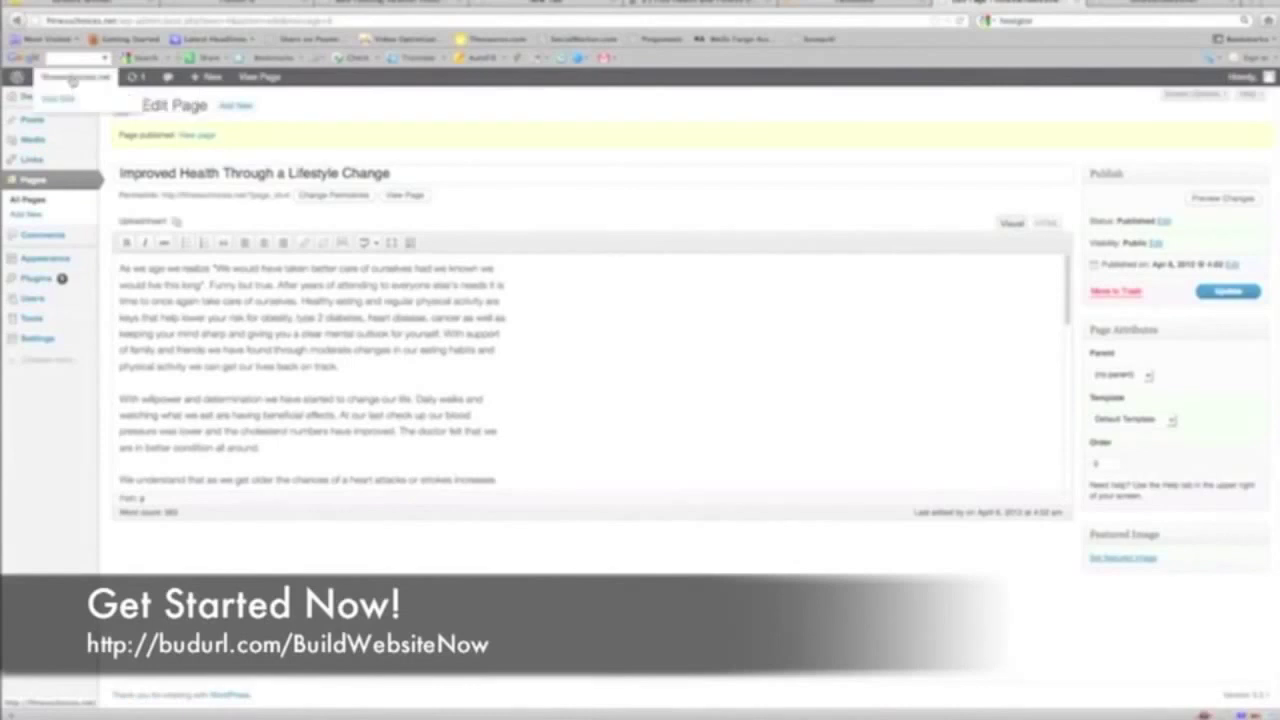
left_click(58, 98)
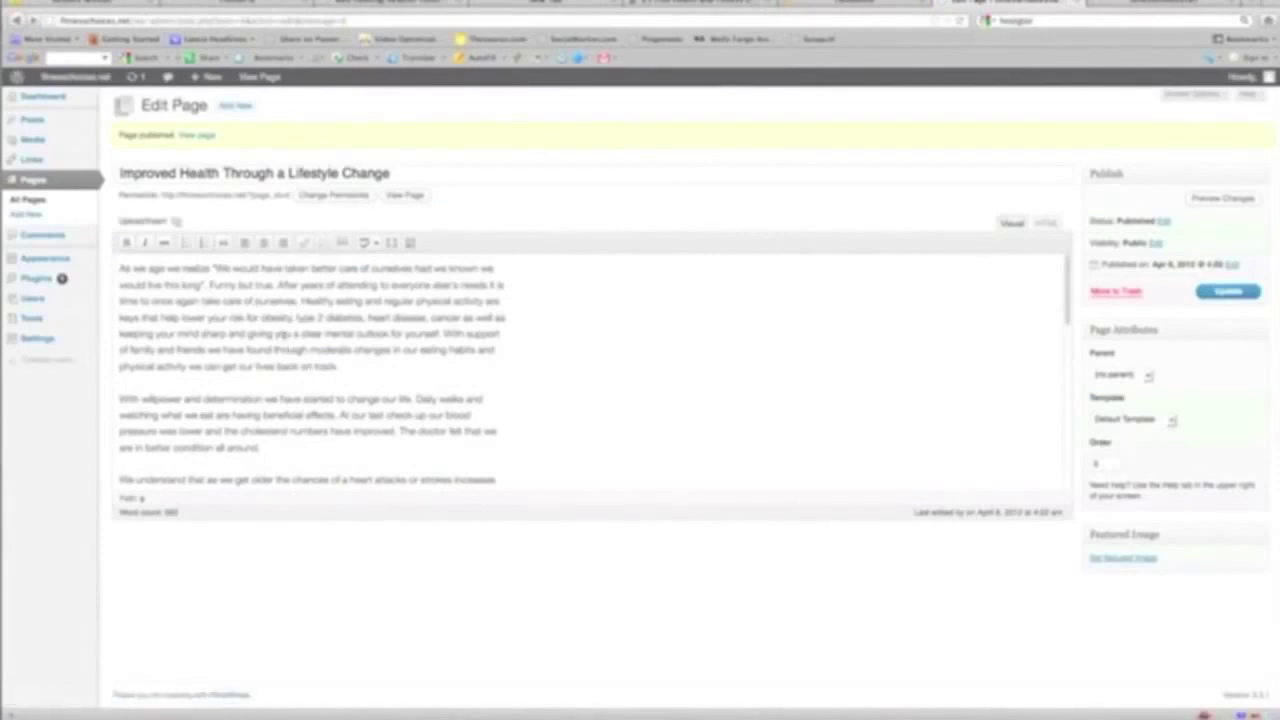
mouse_move(80, 339)
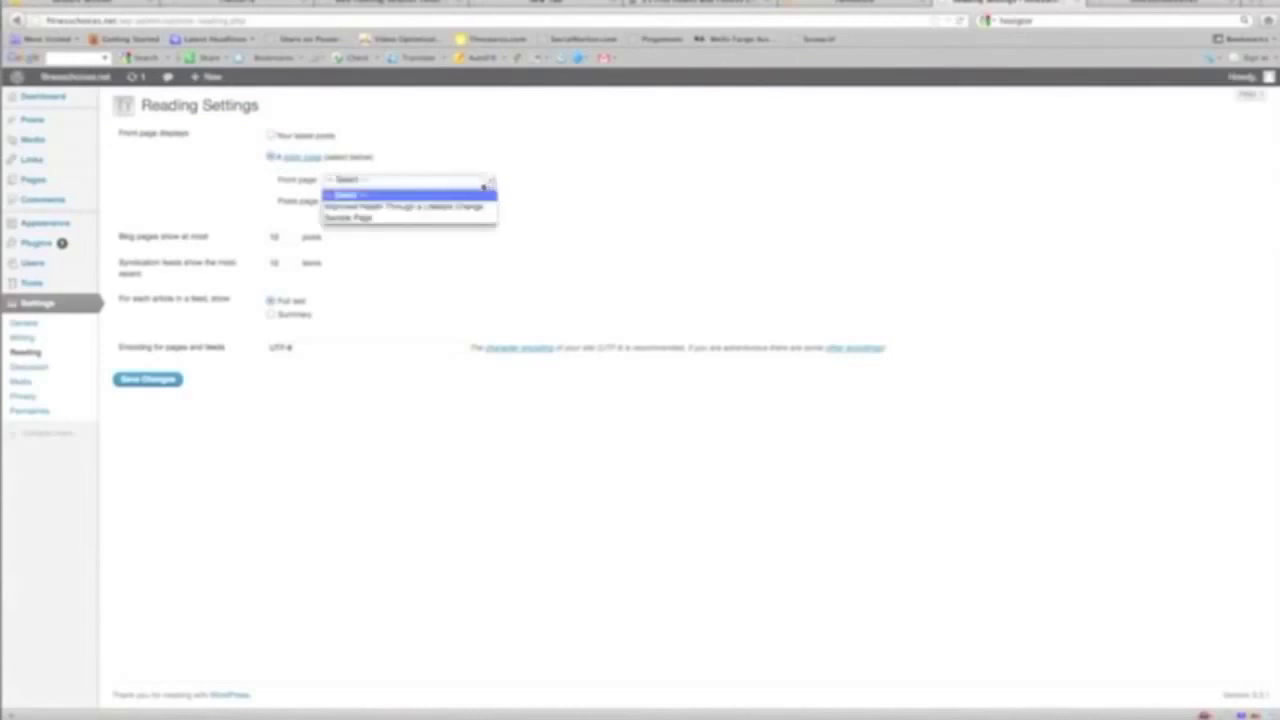
Choose the 'Improved Health Through a Lifestyle Change' page as front page, then check the site
left_click(472, 207)
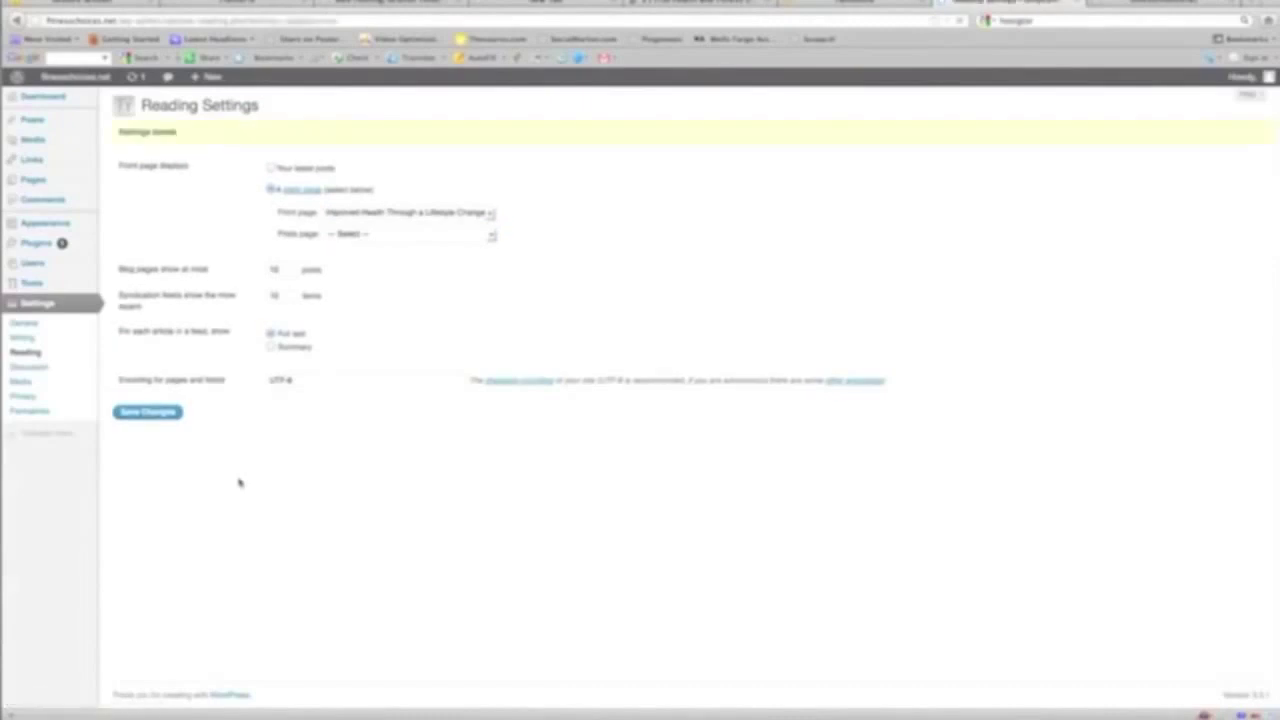
left_click(66, 97)
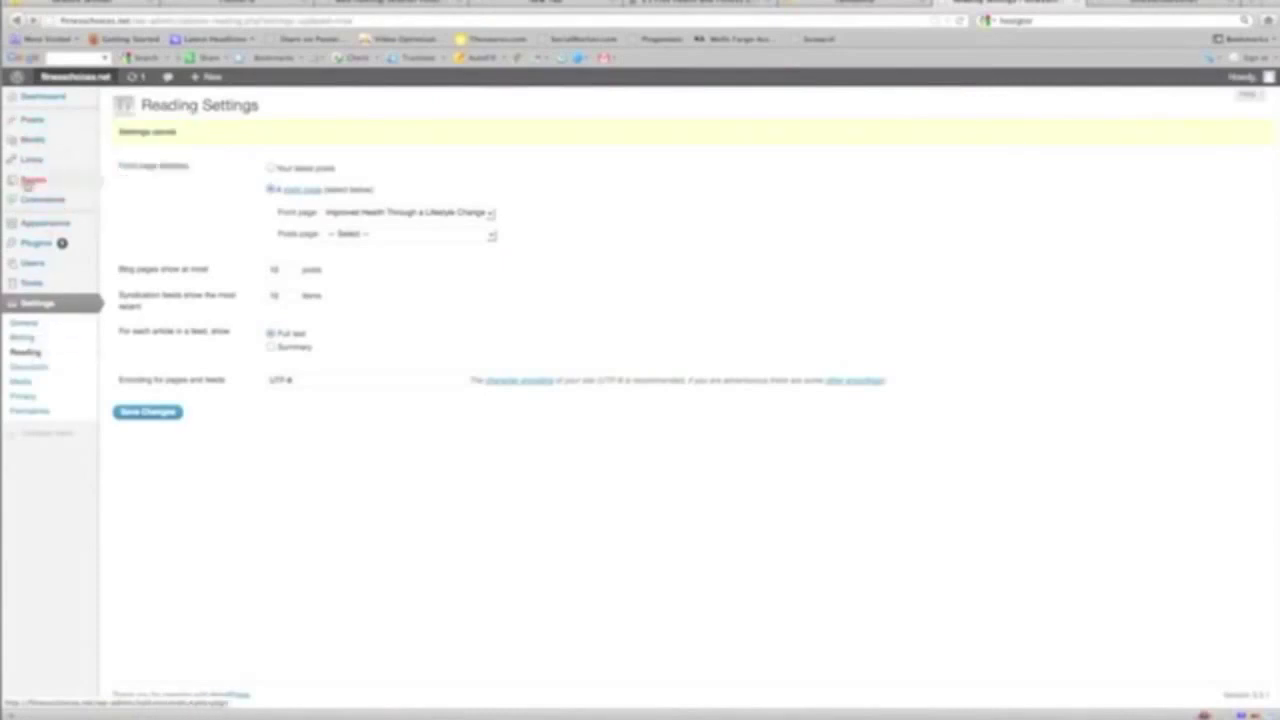
mouse_move(40, 182)
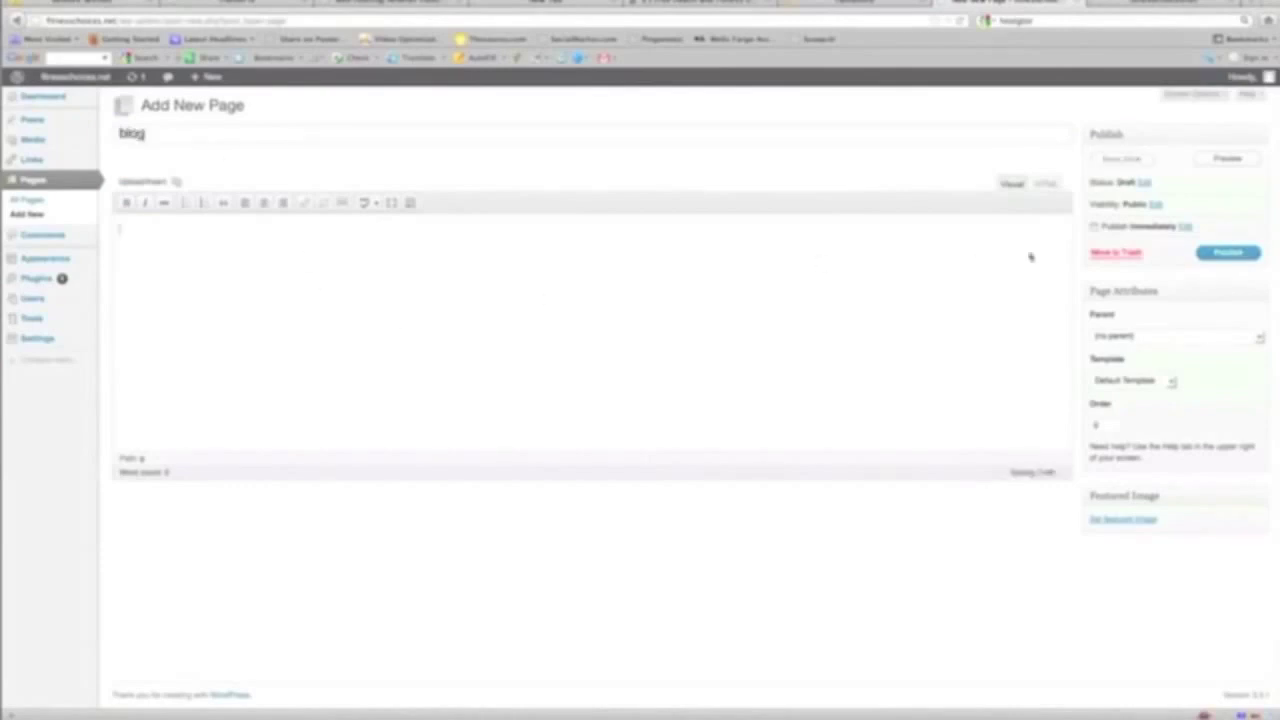
Publish the empty page titled 'blog'
left_click(1232, 256)
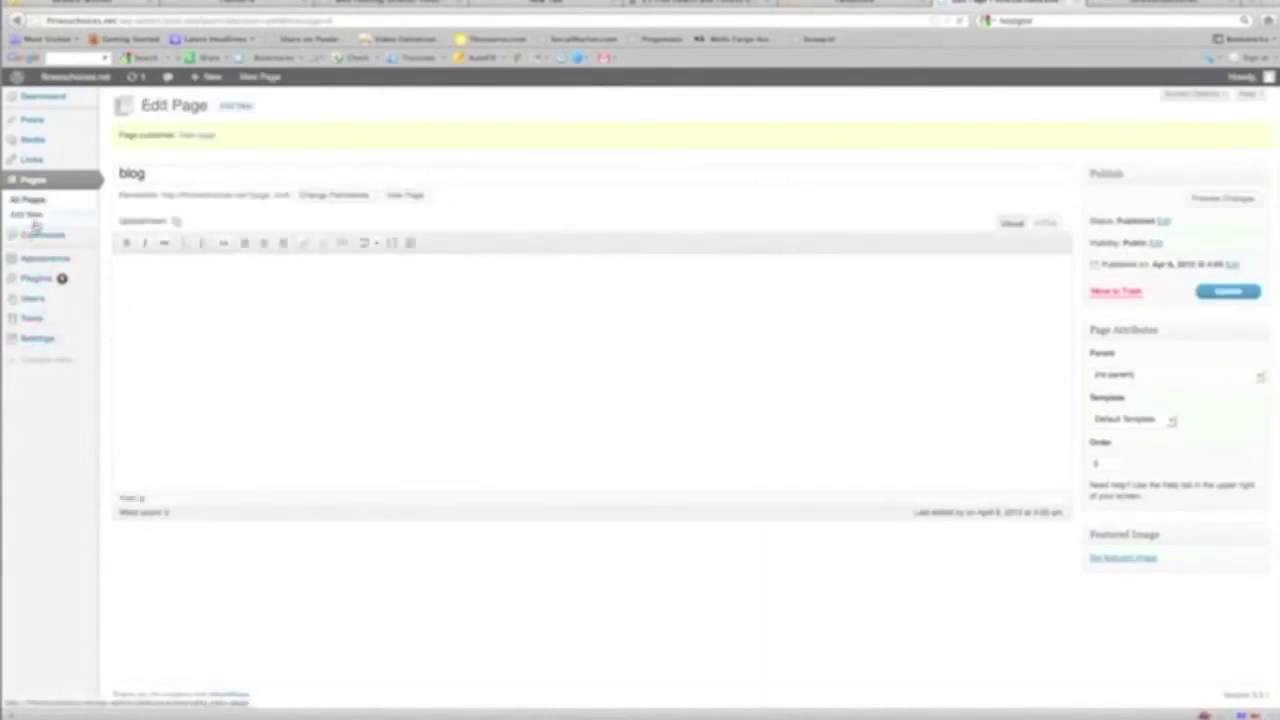
mouse_move(33, 344)
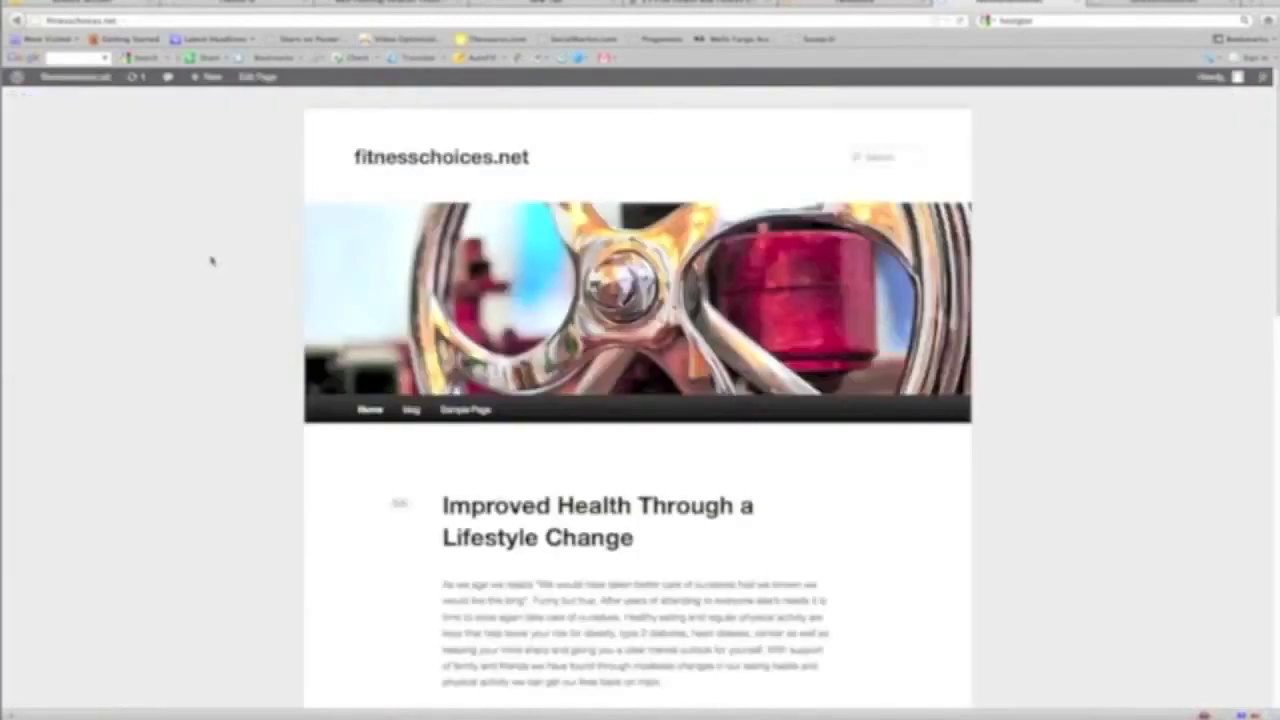
Check the live site's Blog page lists 'Hello world!' and Home shows the article, then return to Reading Settings
left_click(410, 410)
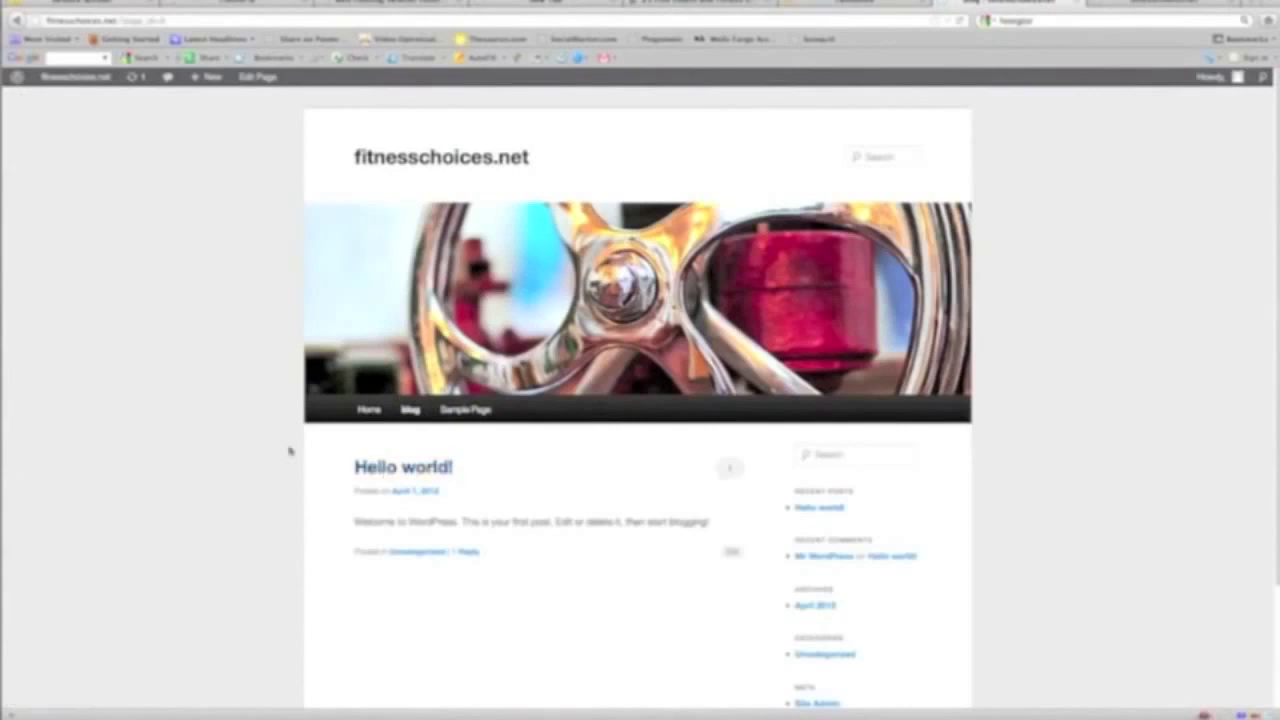
left_click(368, 412)
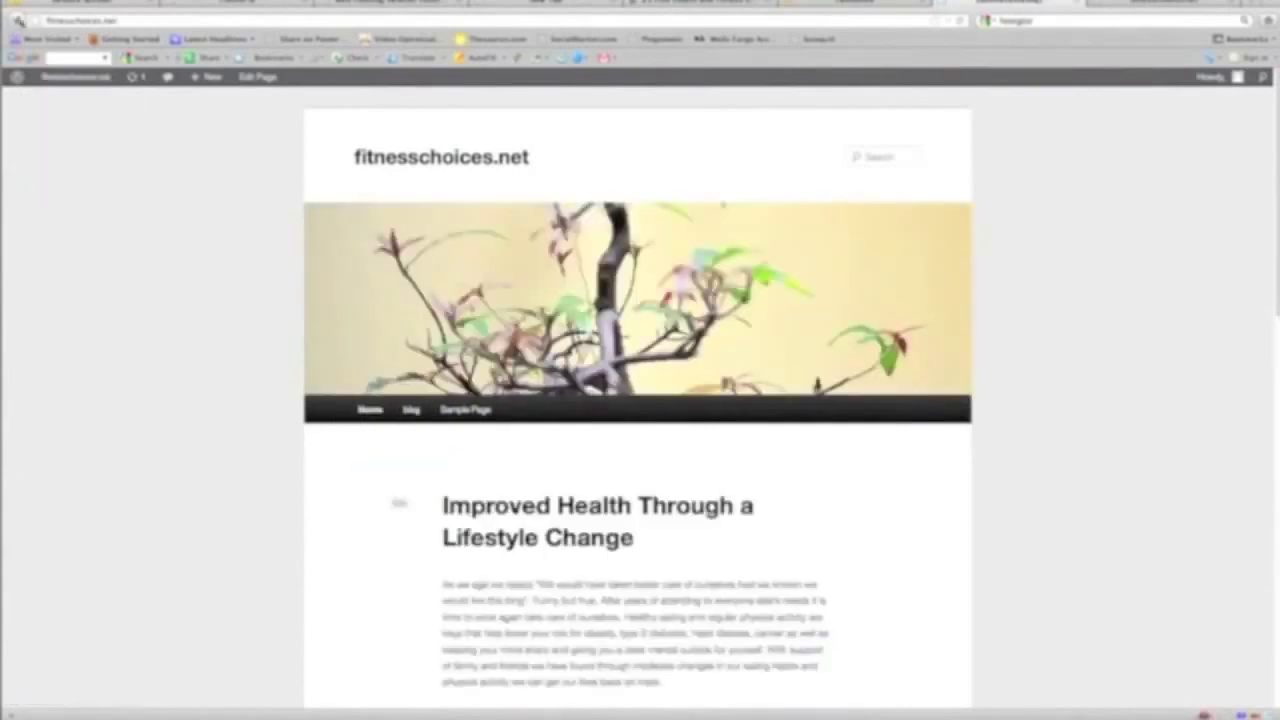
left_click(17, 21)
left_click(32, 21)
left_click(17, 21)
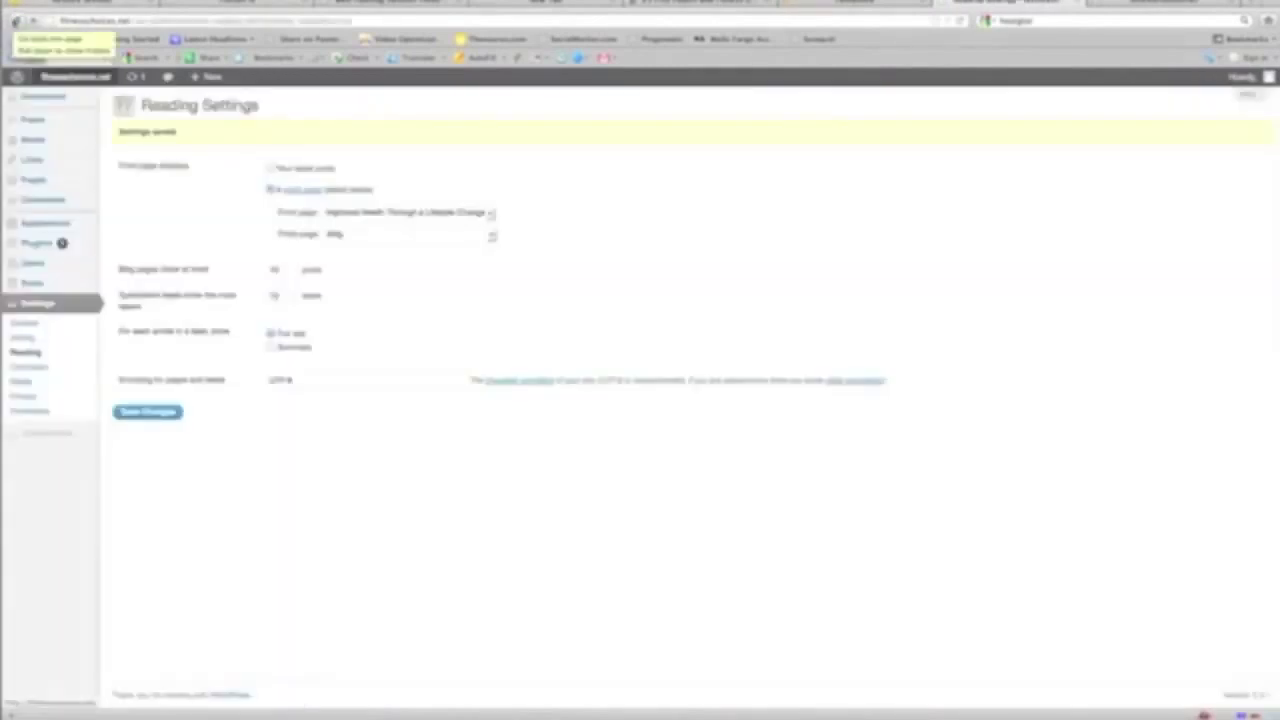
Go to the Install Themes .zip upload page, then switch to the '25 Free Health and Fitness Care WordPress Themes' article
left_click(112, 225)
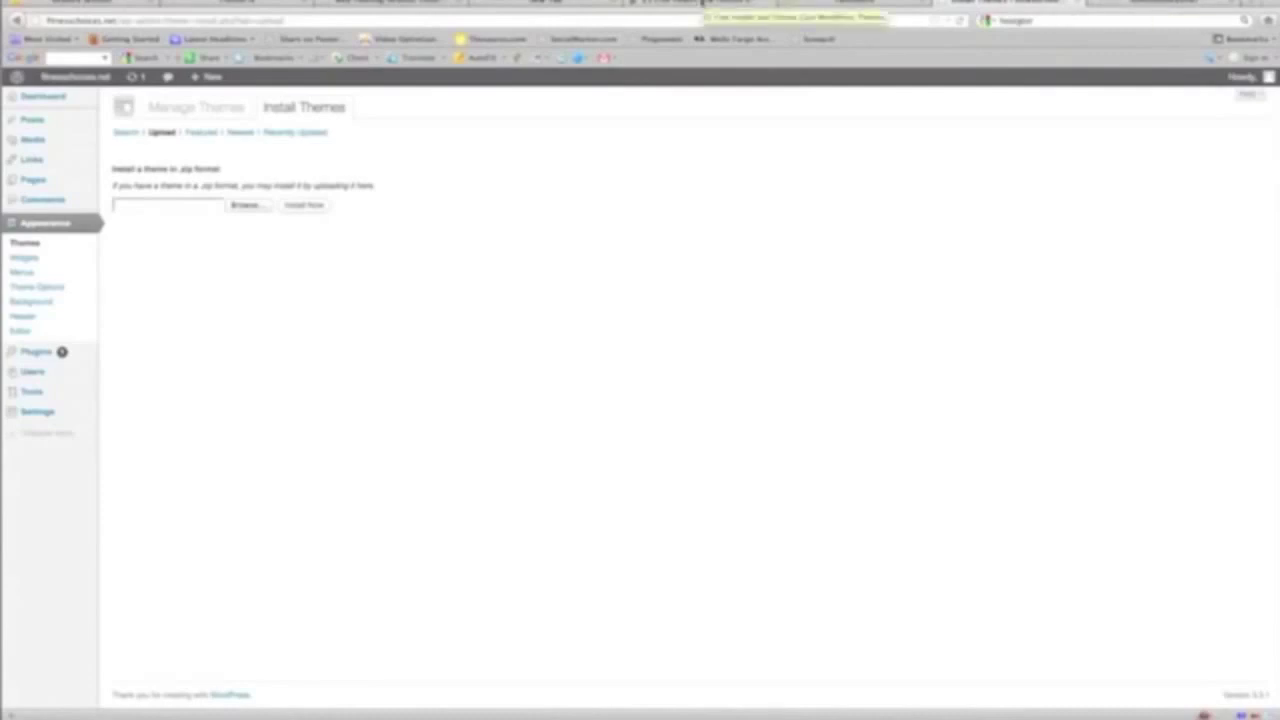
left_click(702, 3)
scroll(451, 252, "up", 10)
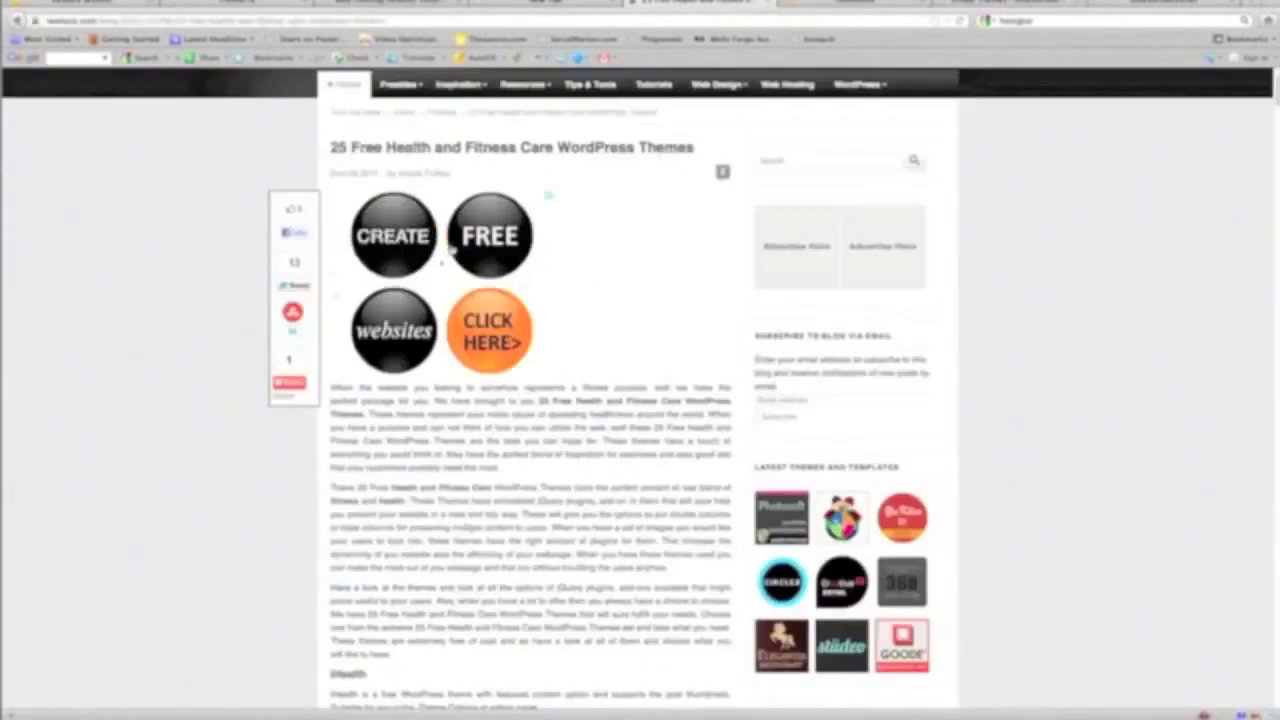
Scroll the health themes article down to the iHealth theme and its download link
scroll(451, 252, "down", 5)
scroll(1190, 174, "up", 7)
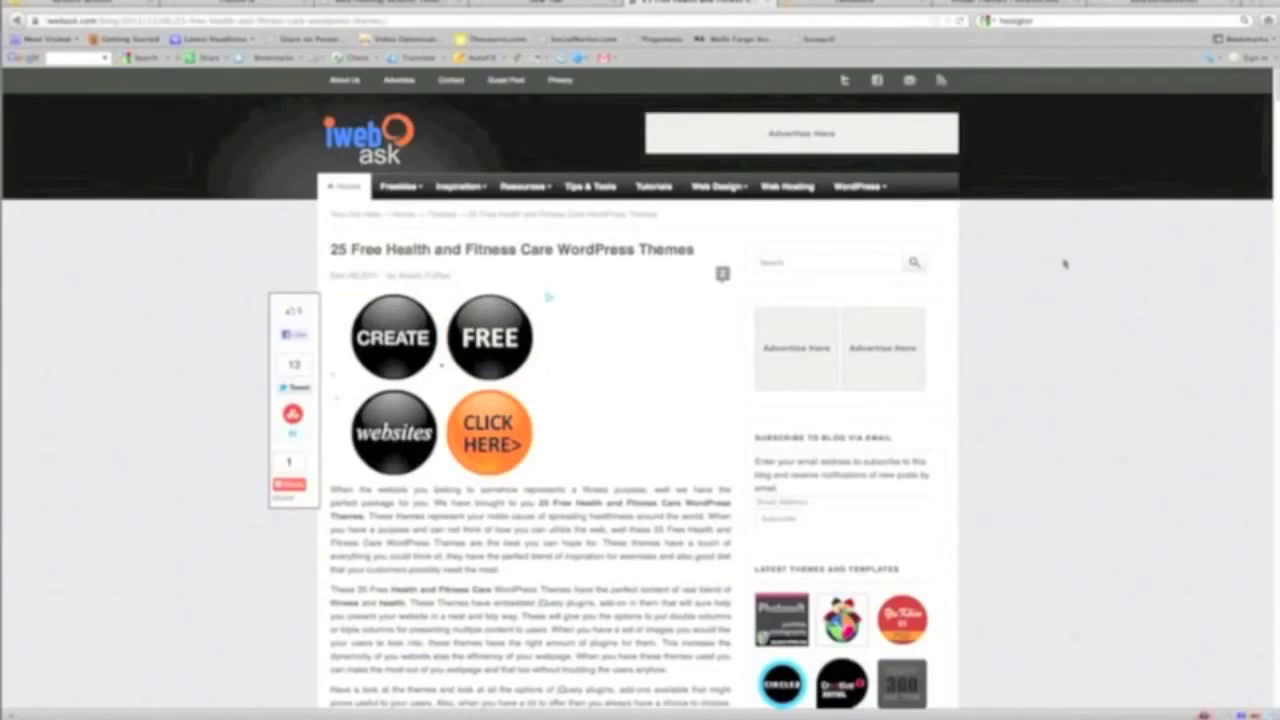
scroll(640, 400, "down", 20)
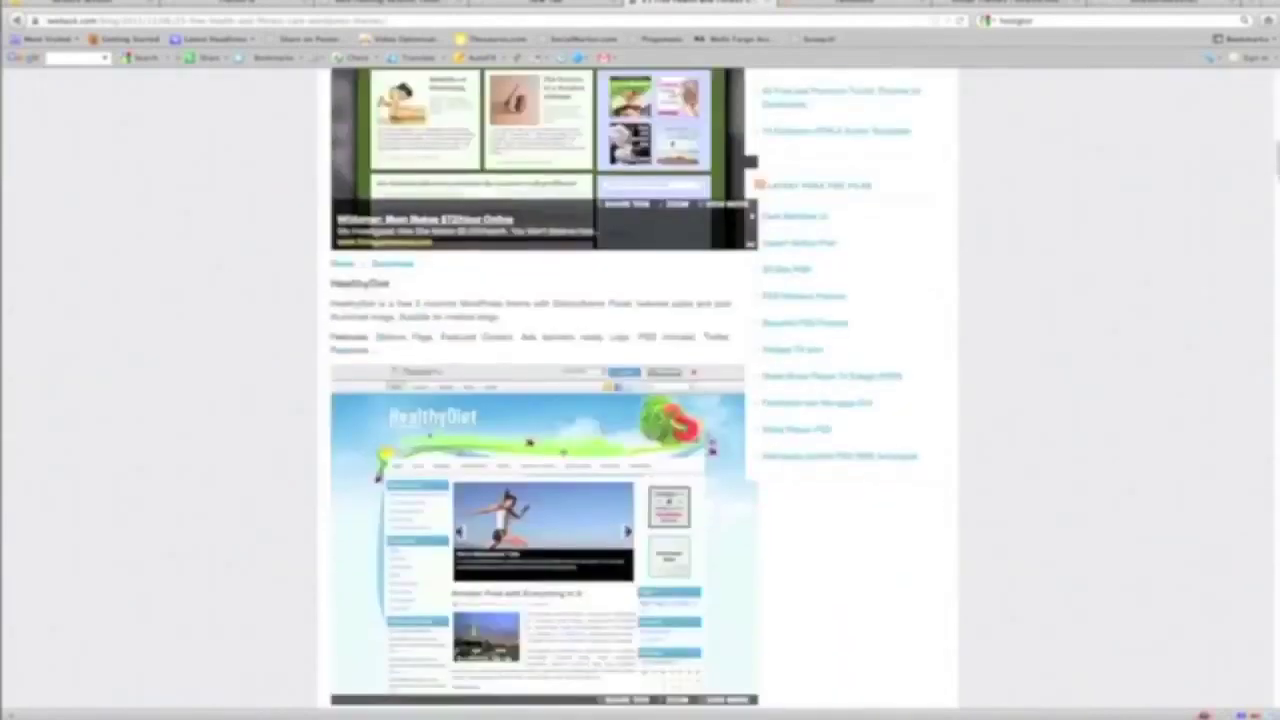
scroll(640, 400, "down", 5)
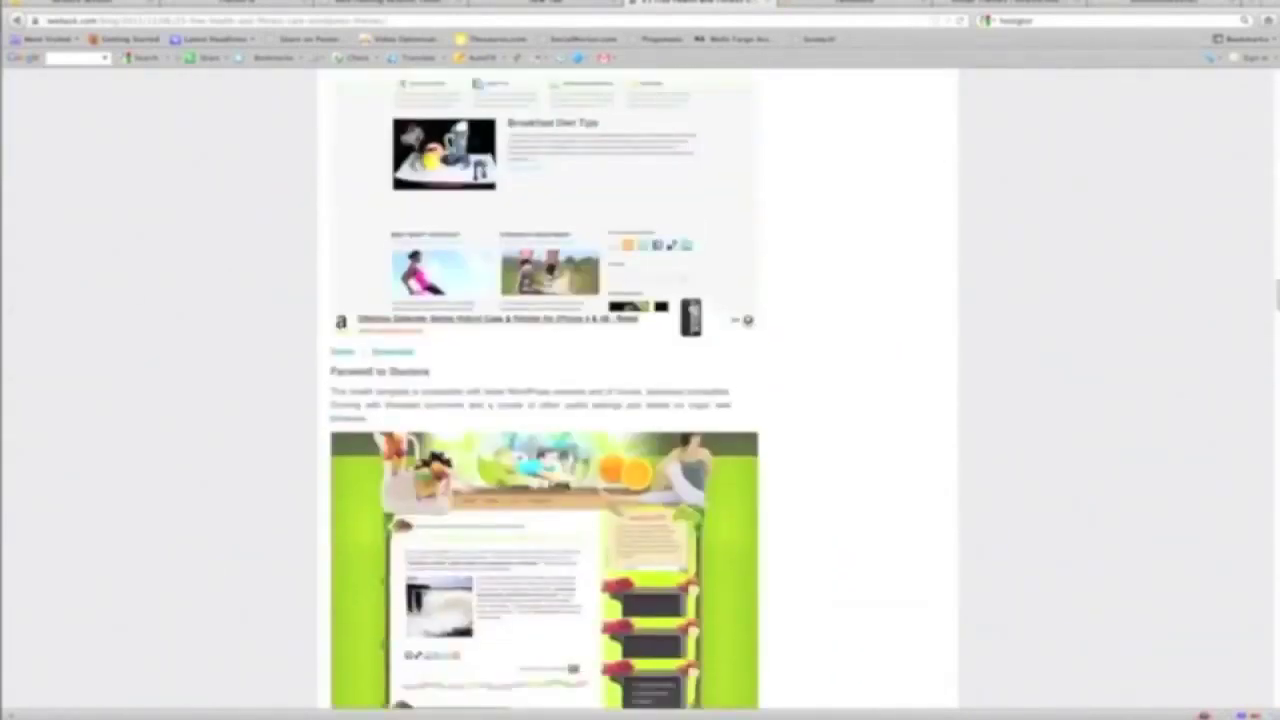
mouse_move(1272, 260)
left_mouse_down()
mouse_move(1257, 75)
mouse_move(1260, 130)
left_mouse_up()
scroll(1260, 130, "down", 1)
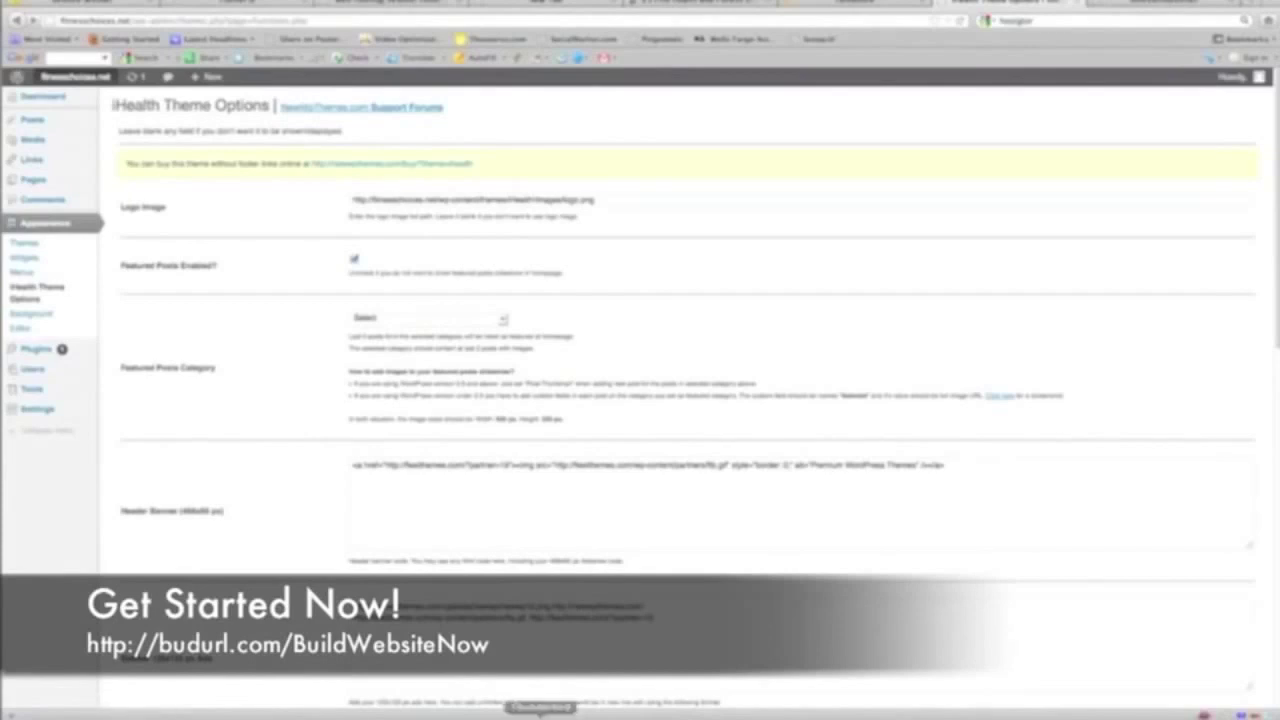
Bring the PowerPoint deck's 'HostGator Website Hosting' slide to the front
left_click(752, 712)
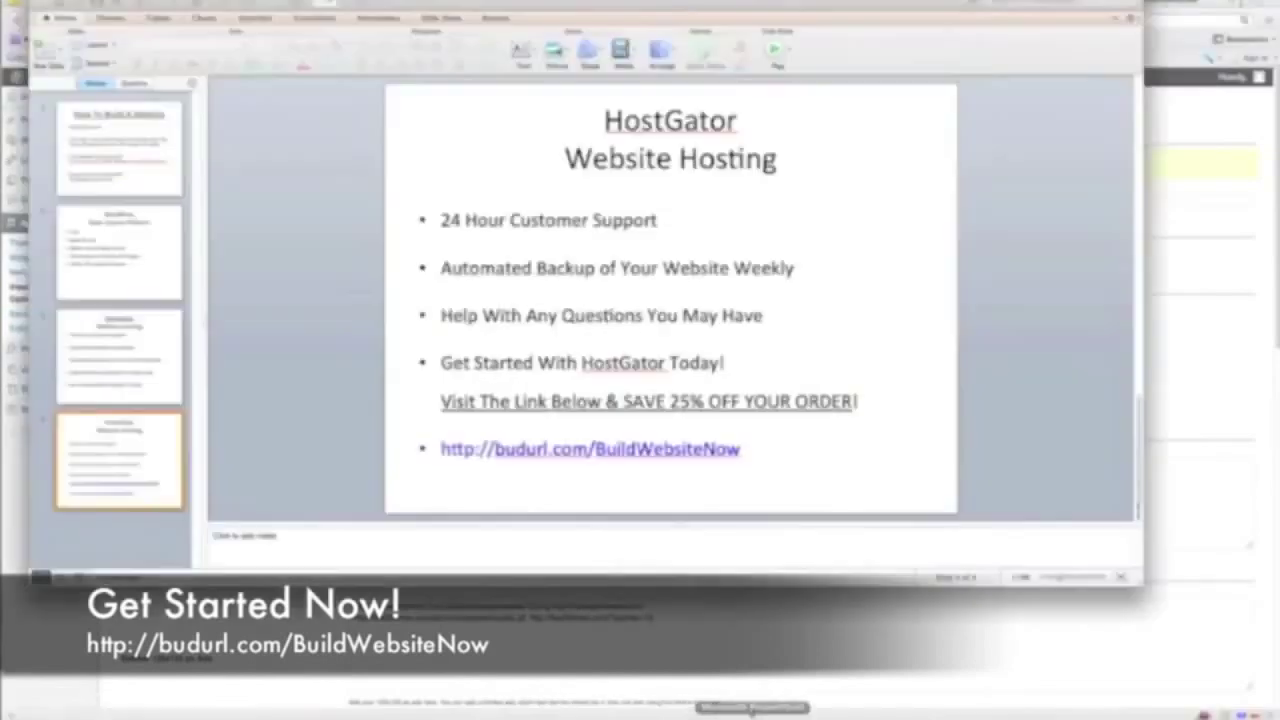